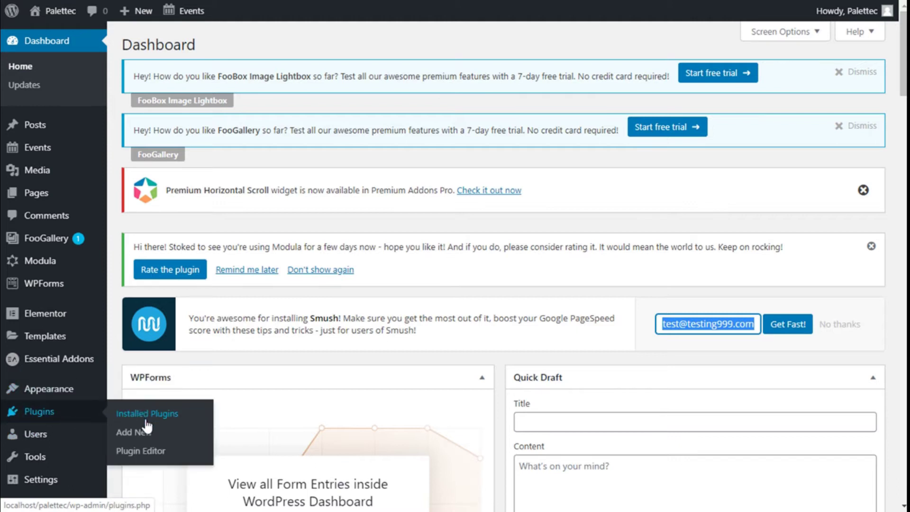
# Search the plugin directory for 'happy addons', then install and activate Happy Elementor Addons.
pyautogui.click(141, 436)
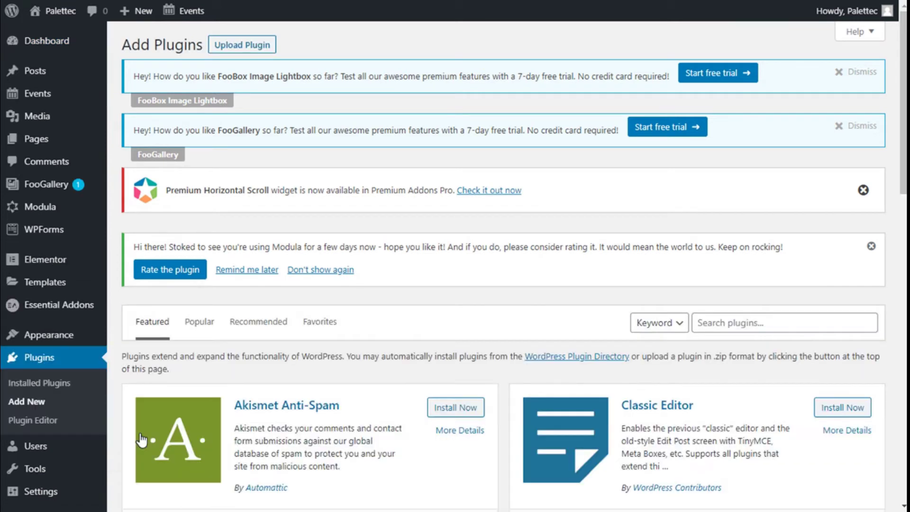
pyautogui.click(712, 322)
pyautogui.write('hap')
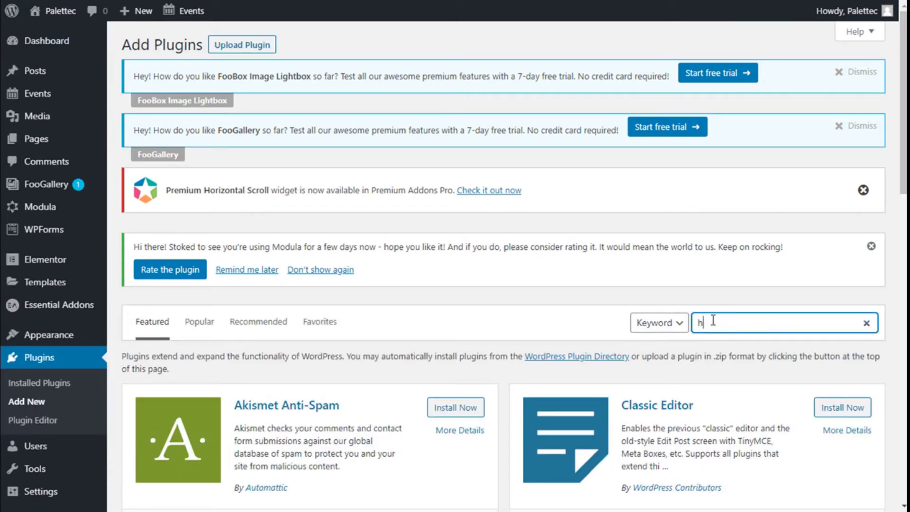
pyautogui.write('py addons')
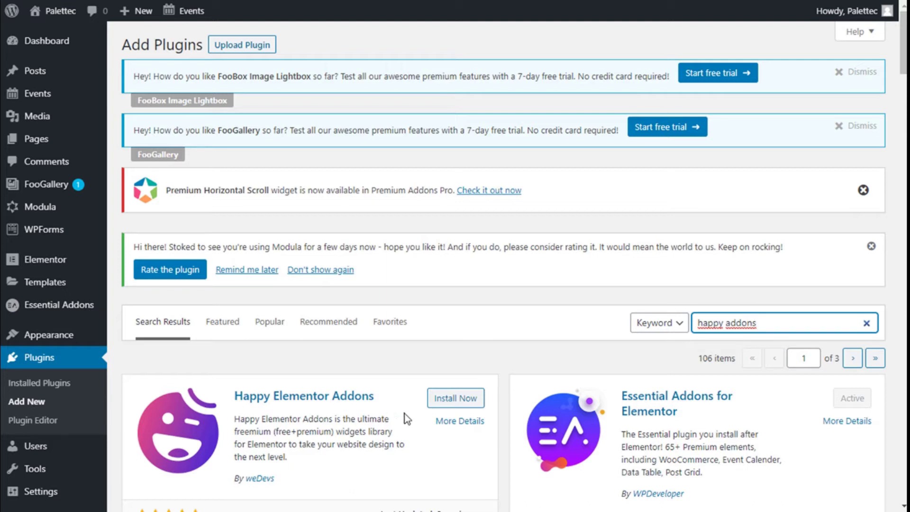
pyautogui.click(439, 405)
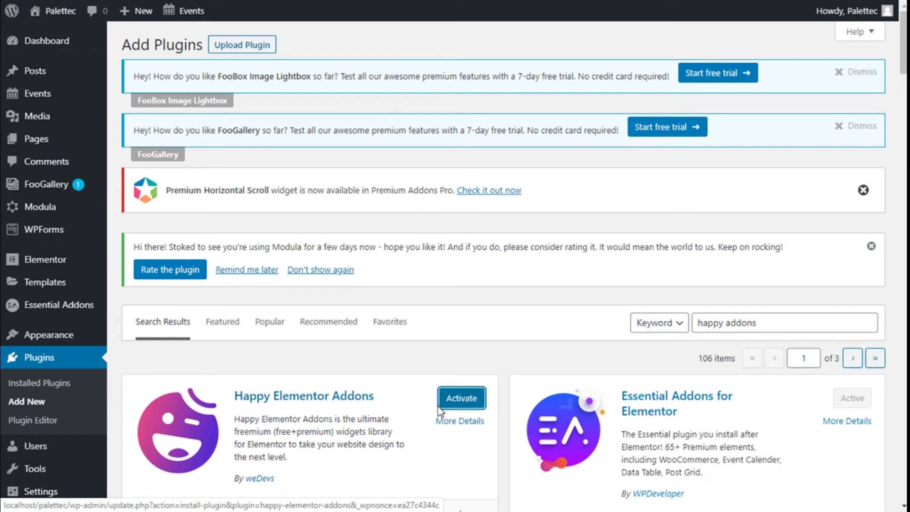
pyautogui.click(462, 398)
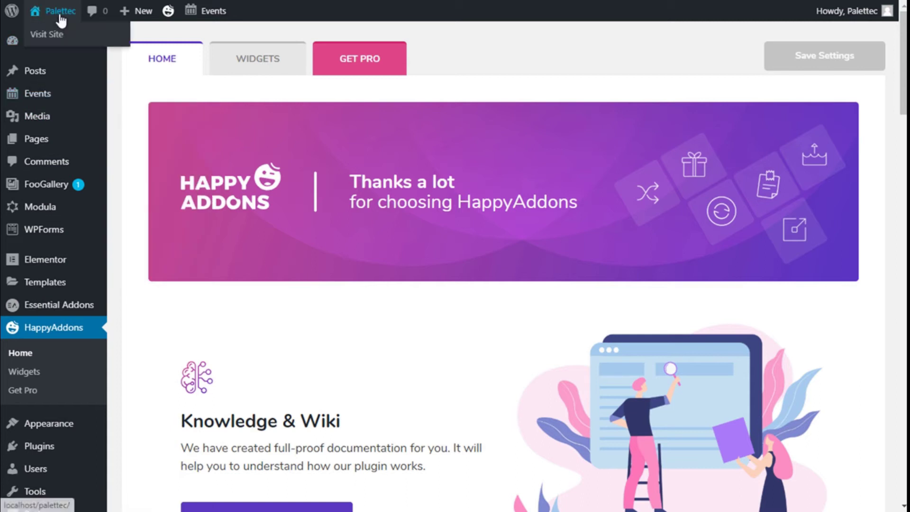
pyautogui.moveTo(54, 11)
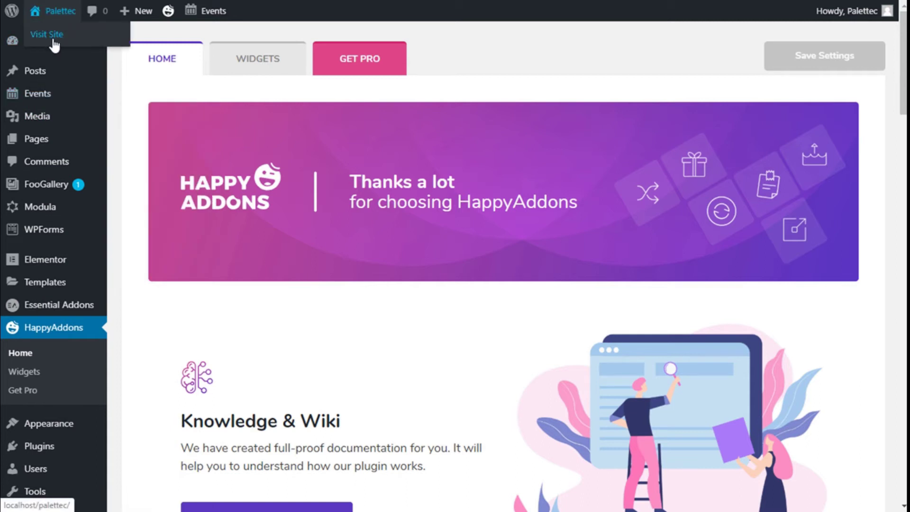
# Go to the live home page through Visit Site and launch Edit with Elementor.
pyautogui.click(47, 34)
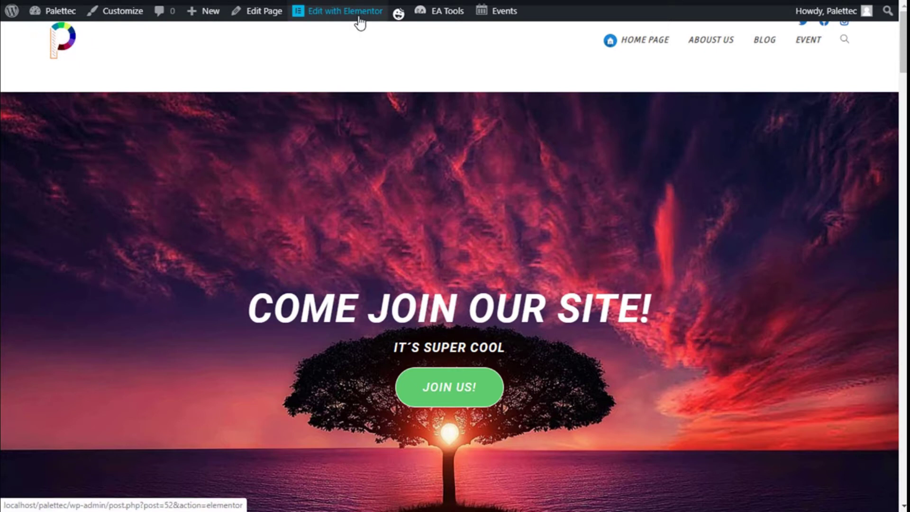
pyautogui.click(344, 11)
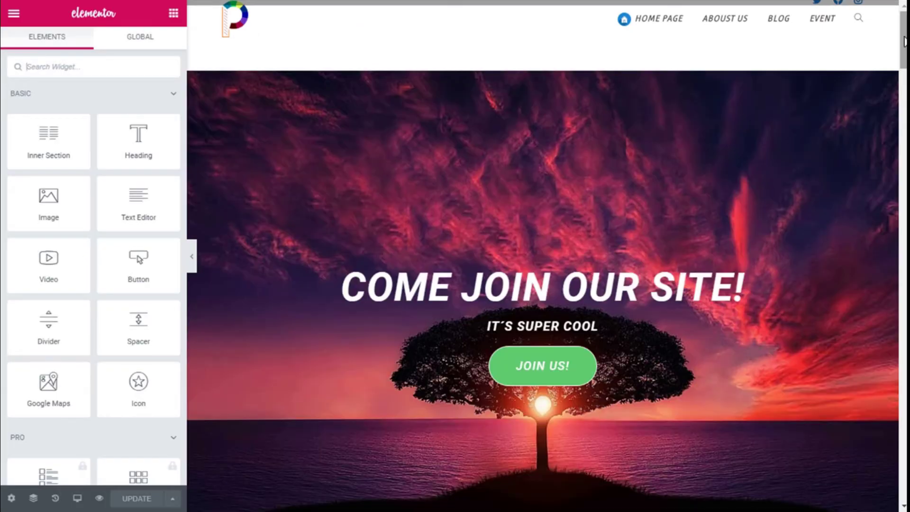
pyautogui.moveTo(903, 39); pyautogui.dragTo(901, 284)
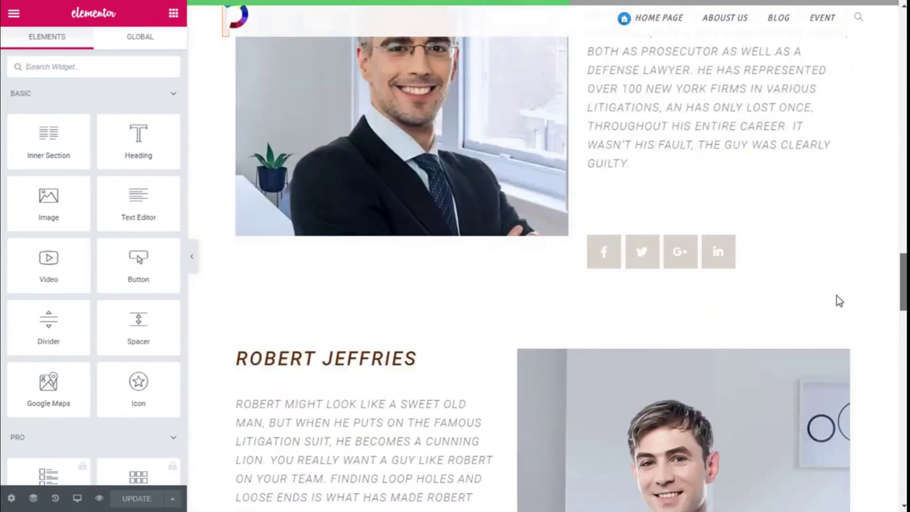
pyautogui.scroll(-5, 836, 295)
# Find the 'step flow' widget and drag Step Flow into the empty bottom section.
pyautogui.press('Home')
pyautogui.press('End')
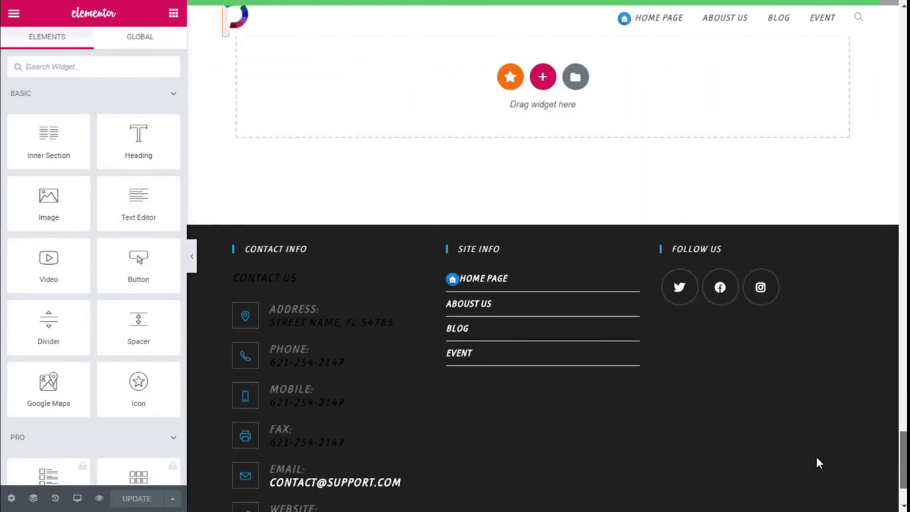
pyautogui.scroll(3, 815, 454)
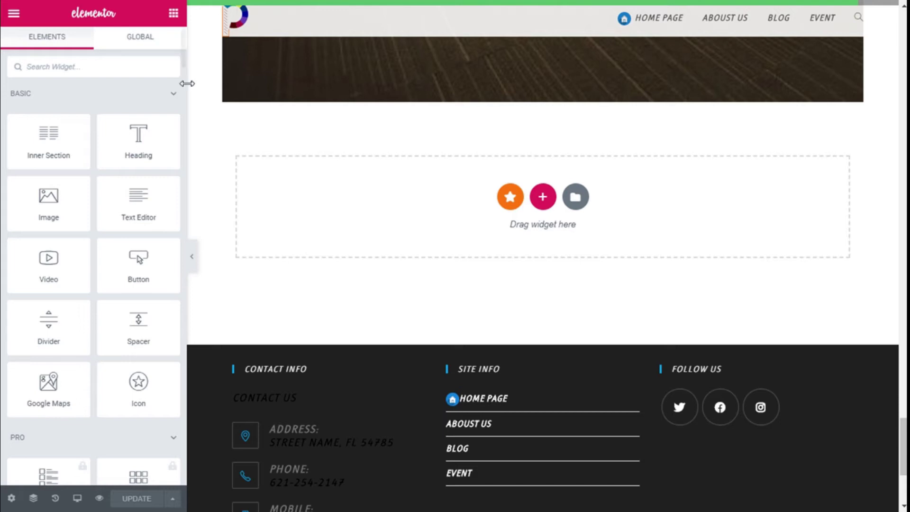
pyautogui.click(154, 70)
pyautogui.write('step')
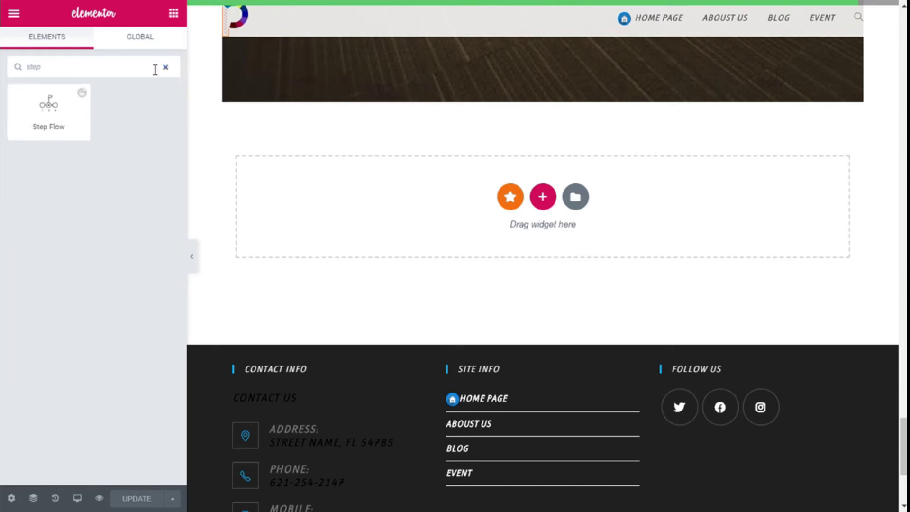
pyautogui.write(' flow')
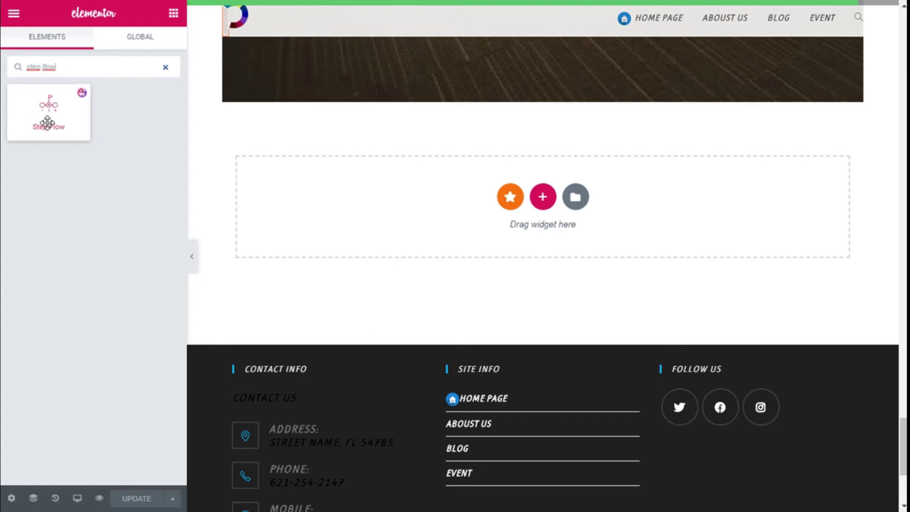
pyautogui.moveTo(47, 123)
pyautogui.mouseDown()
pyautogui.moveTo(365, 107)
pyautogui.moveTo(427, 236)
pyautogui.moveTo(423, 230)
pyautogui.mouseUp()
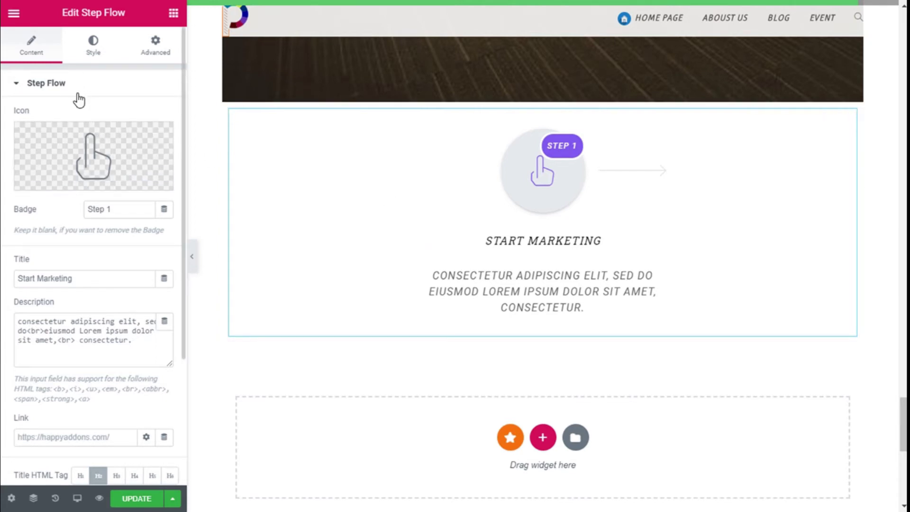
pyautogui.moveTo(93, 156)
pyautogui.click(88, 149)
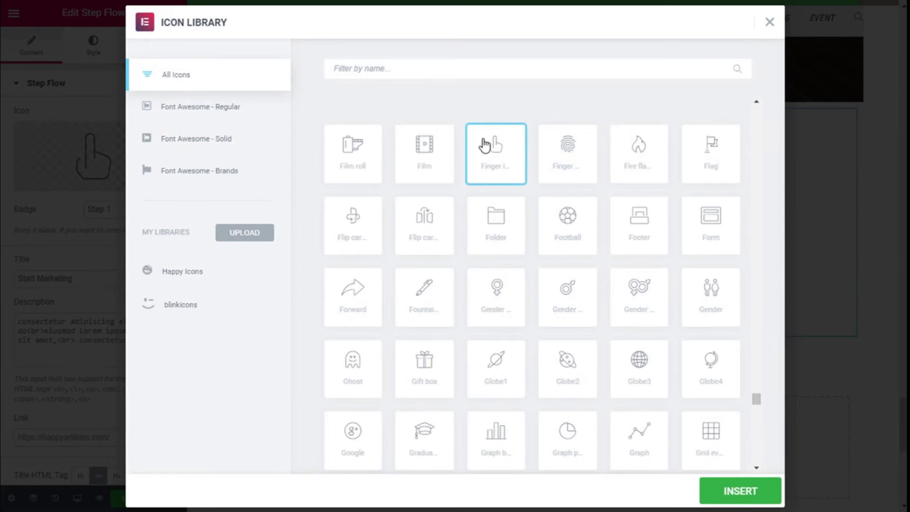
pyautogui.click(768, 24)
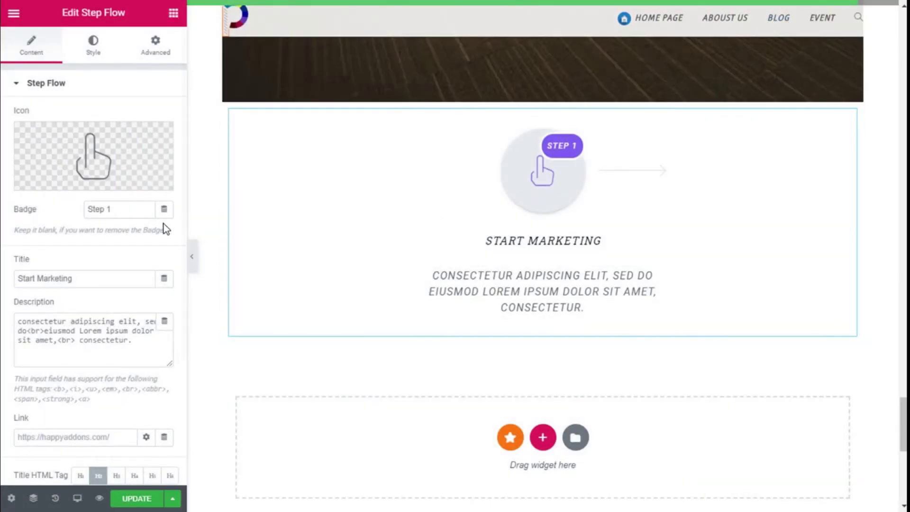
pyautogui.click(113, 208)
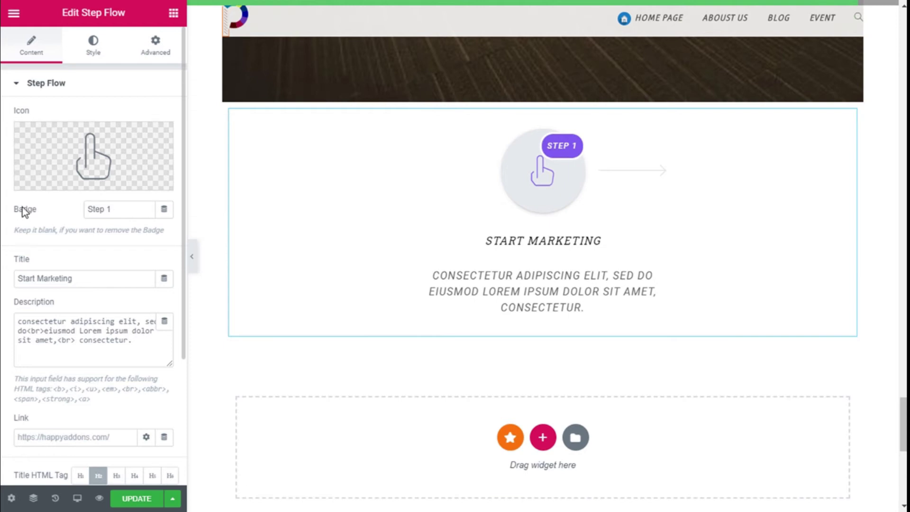
pyautogui.click(124, 213)
# Change the badge from 'Step 1' to 'First Step' and the title from 'Start Marketing' to 'Starting'.
pyautogui.press('BackSpace')
pyautogui.press('BackSpace')
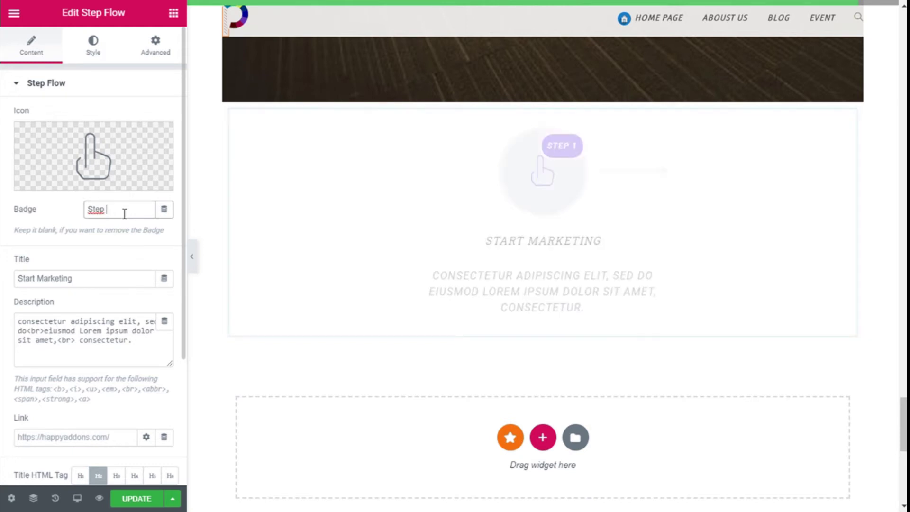
pyautogui.press('BackSpace')
pyautogui.press('BackSpace')
pyautogui.press('BackSpace')
pyautogui.press('BackSpace')
pyautogui.write('Fir')
pyautogui.write('st S')
pyautogui.write('tep')
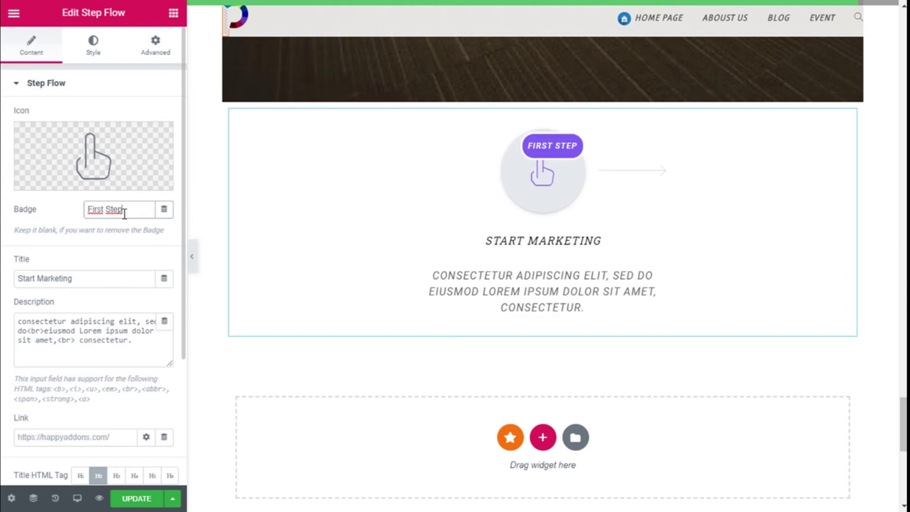
pyautogui.click(103, 283)
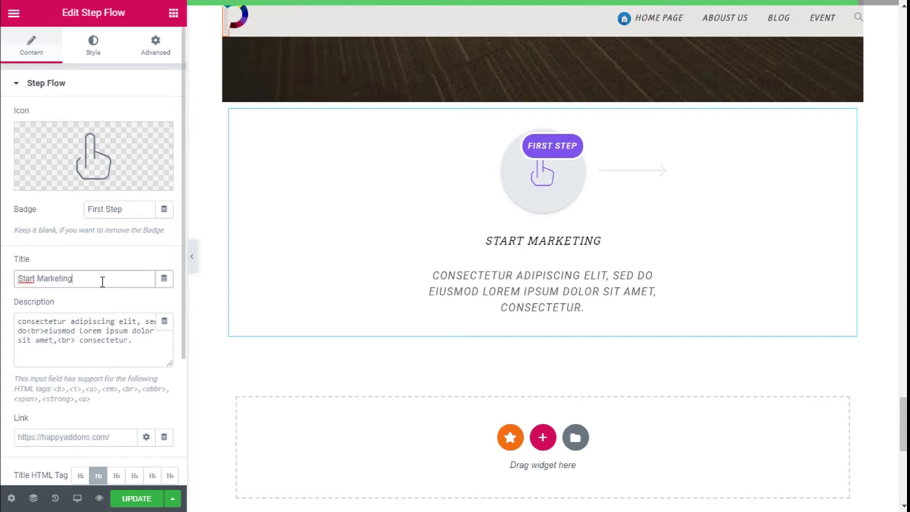
pyautogui.press('BackSpace')
pyautogui.press('BackSpace')
pyautogui.press('BackSpace')
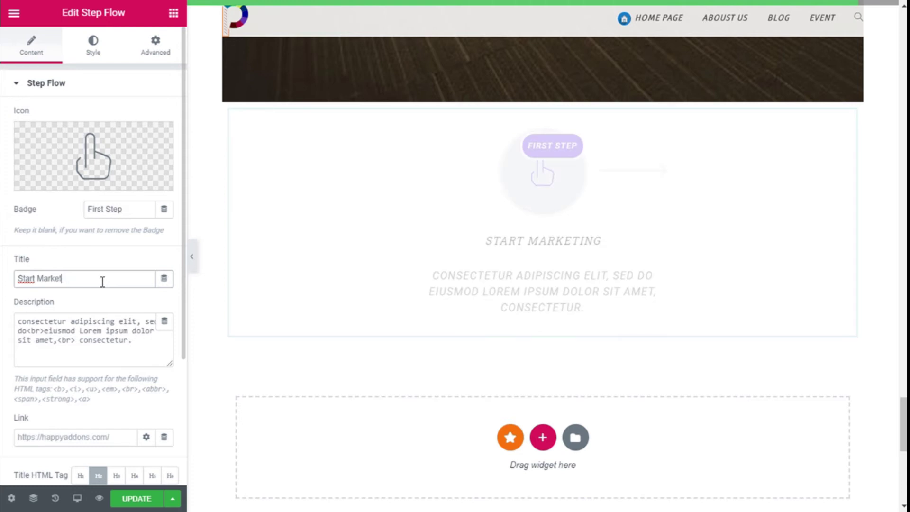
pyautogui.press('BackSpace')
pyautogui.press('BackSpace')
pyautogui.write('Starting')
# Replace the placeholder step description with 'Description 1'.
pyautogui.click(141, 341)
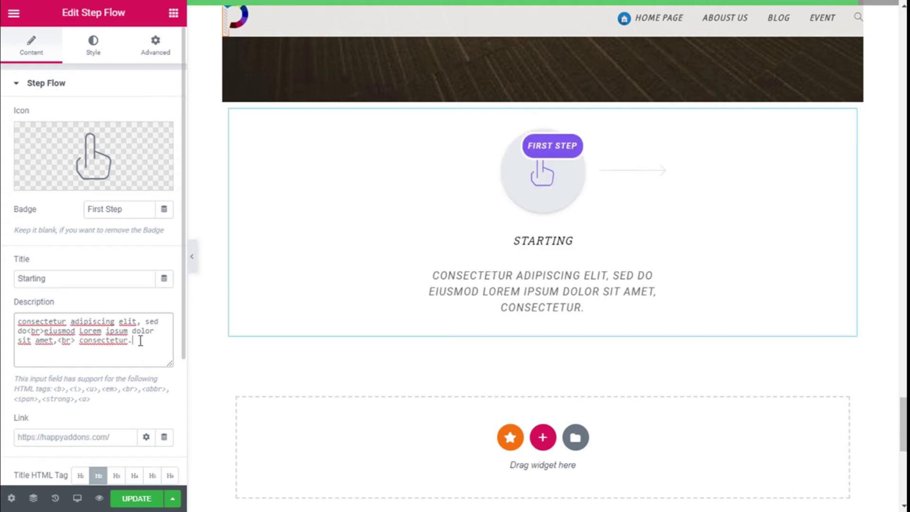
pyautogui.press('BackSpace')
pyautogui.press('BackSpace')
pyautogui.press('BackSpace')
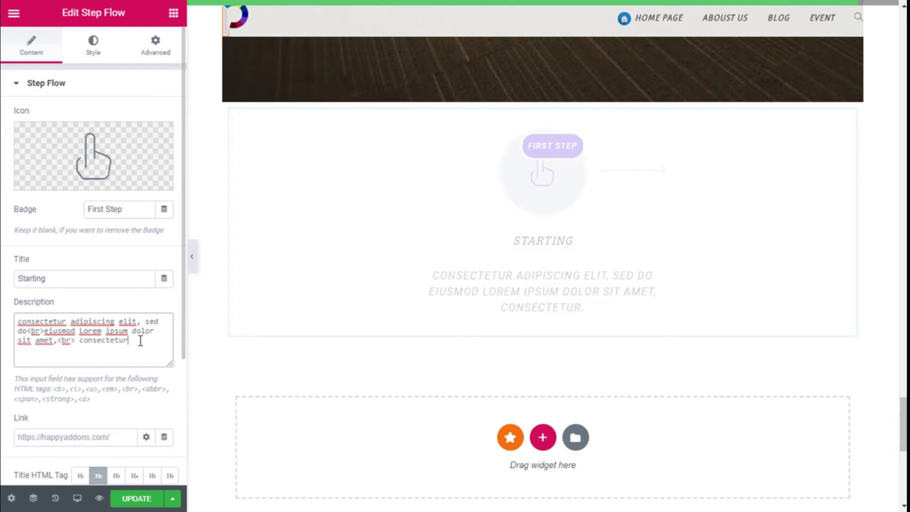
pyautogui.press('BackSpace')
pyautogui.press('BackSpace')
pyautogui.press('BackSpace')
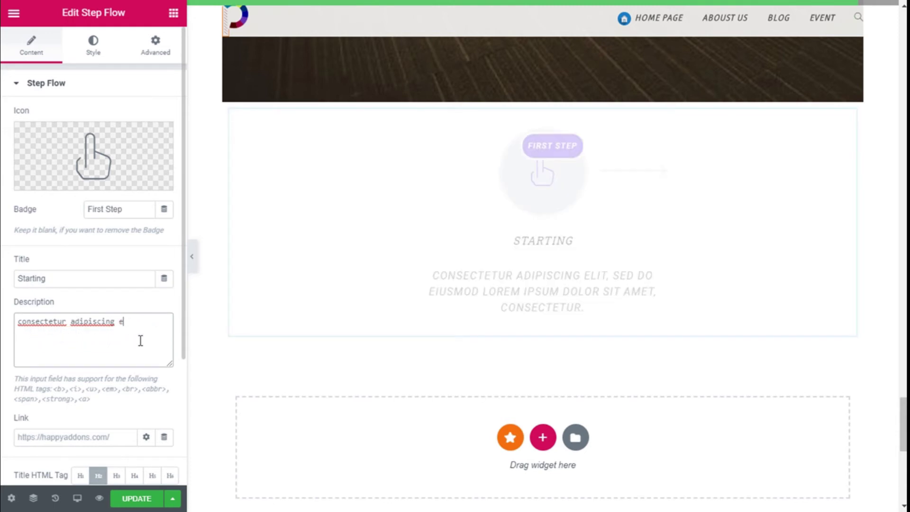
pyautogui.press('BackSpace')
pyautogui.press('BackSpace')
pyautogui.press('BackSpace')
pyautogui.press('BackSpace')
pyautogui.press('BackSpace')
pyautogui.press('BackSpace')
pyautogui.write('D')
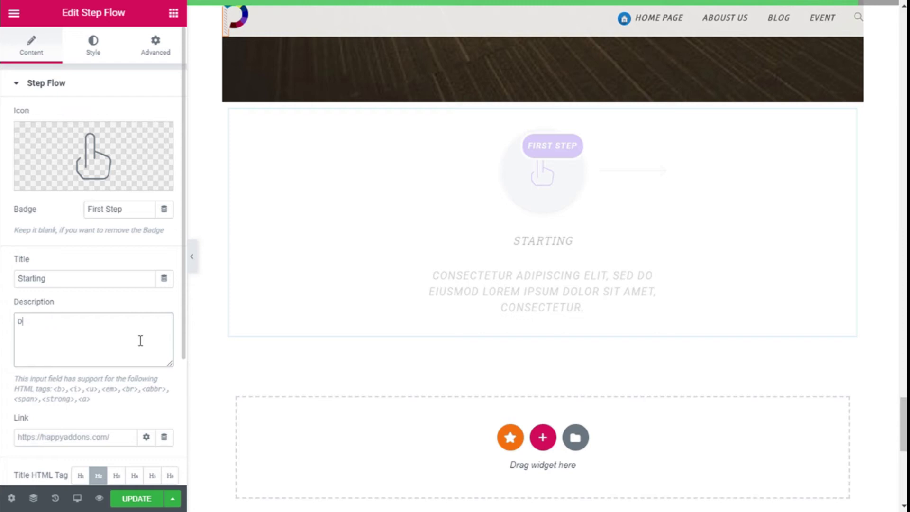
pyautogui.write('escription 1')
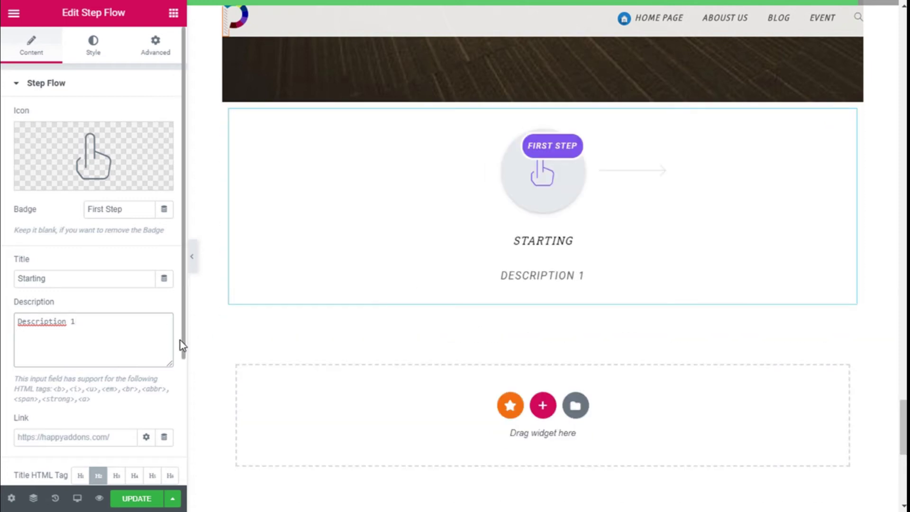
pyautogui.scroll(-5, 179, 340)
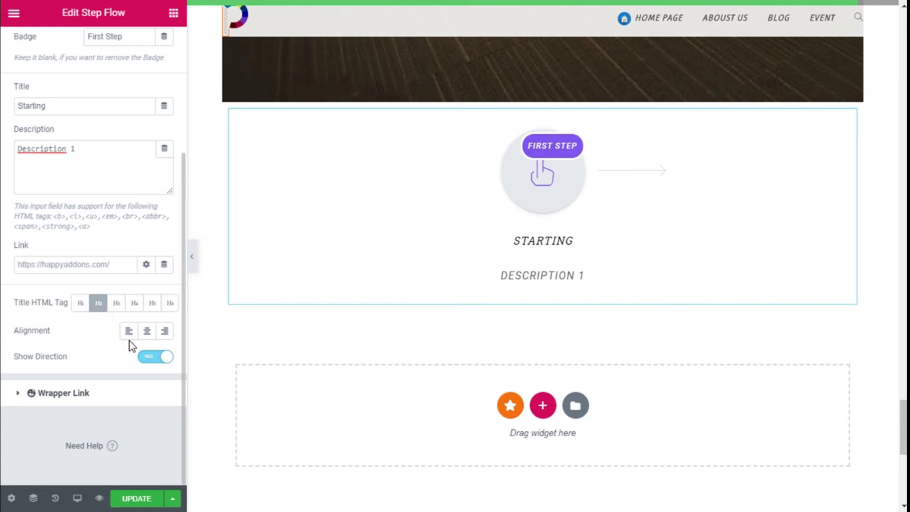
# Centre-align the step content and toggle Show Direction off and back on.
pyautogui.click(163, 331)
pyautogui.click(154, 356)
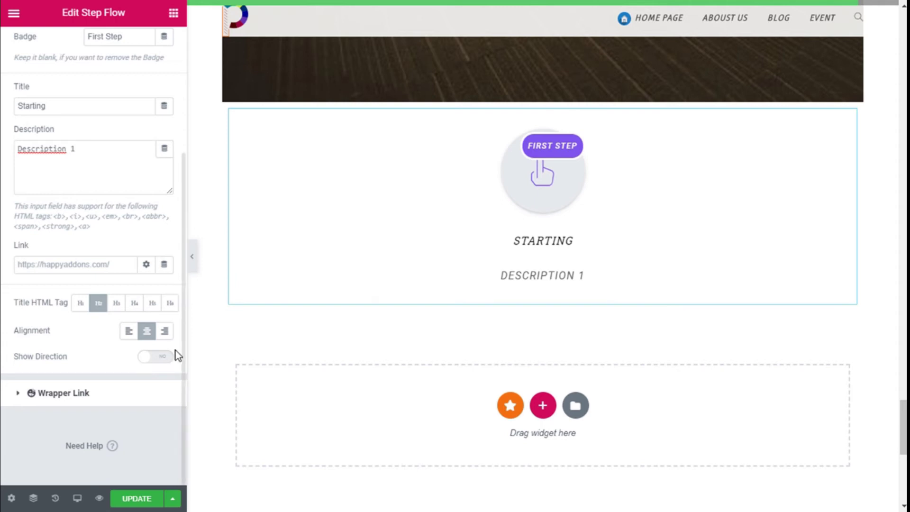
pyautogui.click(143, 360)
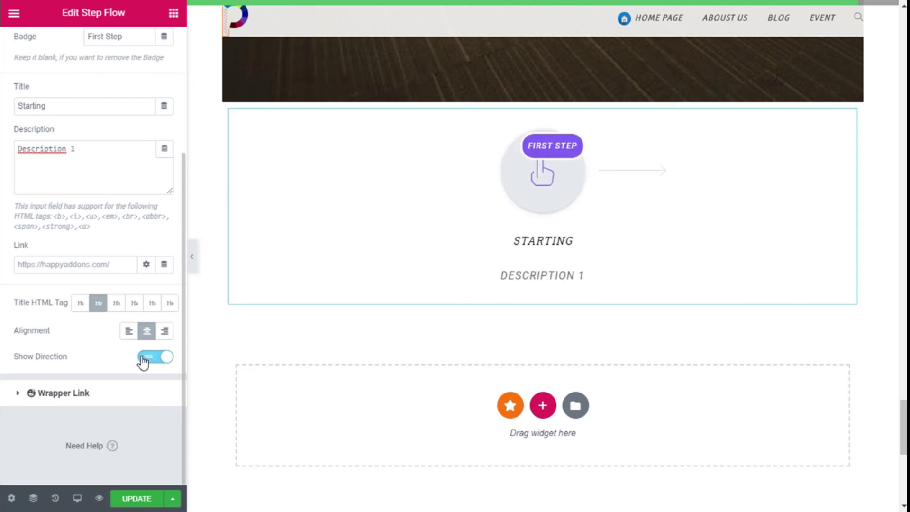
pyautogui.scroll(3, 180, 239)
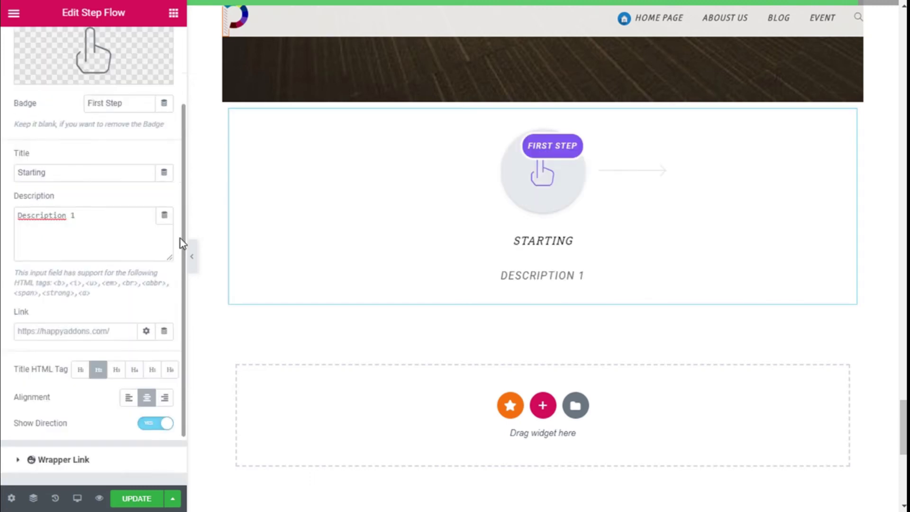
pyautogui.scroll(2, 180, 238)
pyautogui.scroll(2, 180, 238)
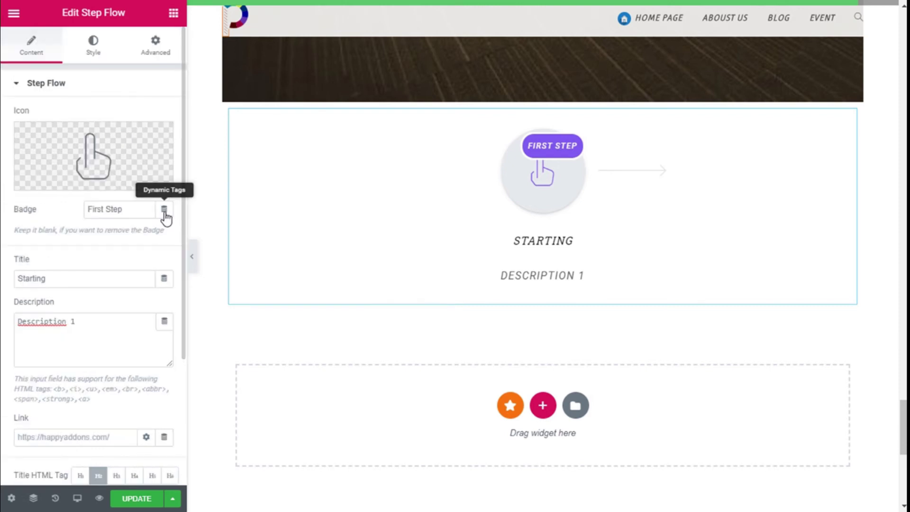
# In the Style tab, clear the trial Icon Size and Bottom Spacing values.
pyautogui.click(96, 54)
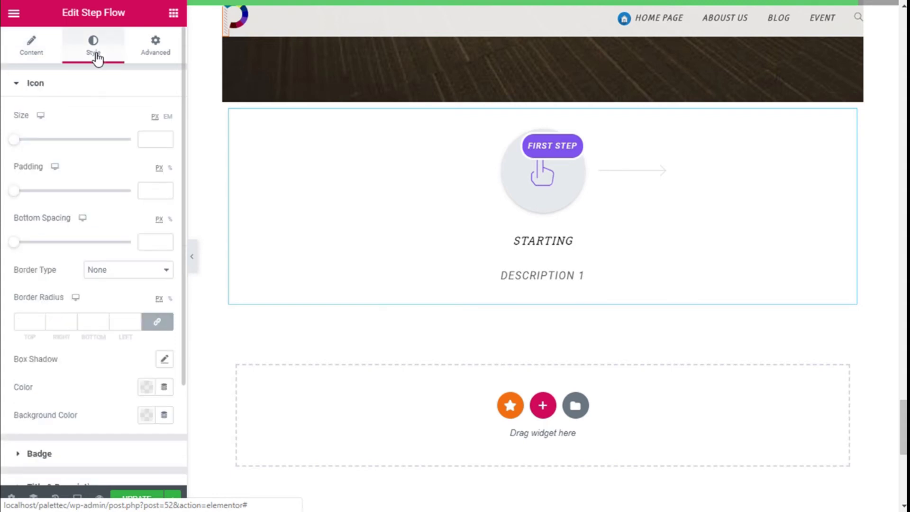
pyautogui.click(144, 139)
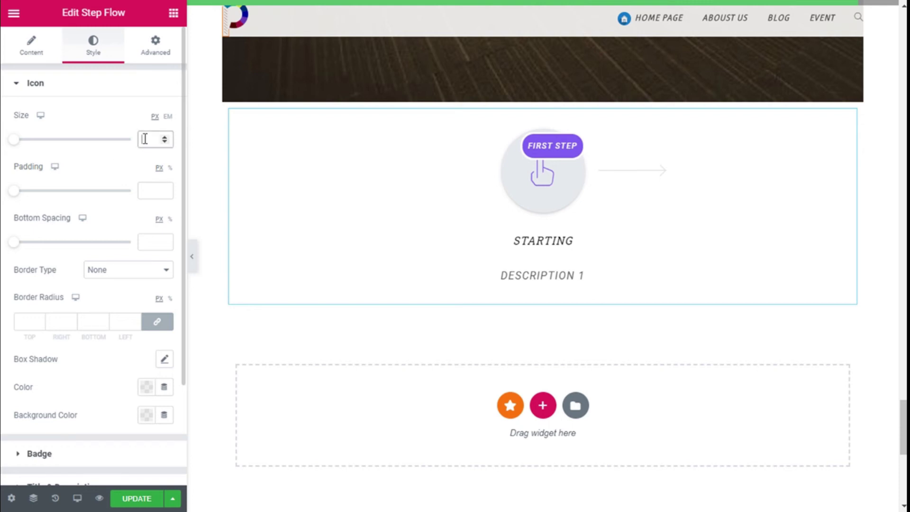
pyautogui.write('10')
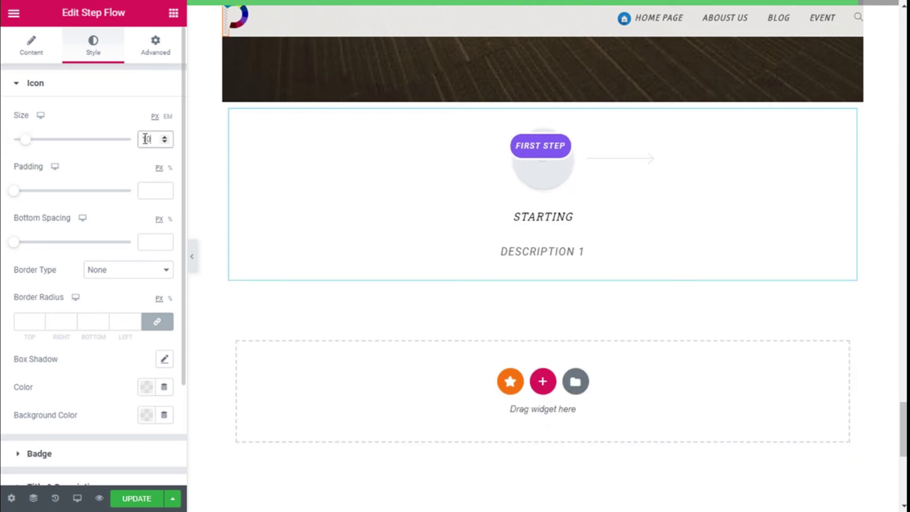
pyautogui.press('BackSpace')
pyautogui.press('BackSpace')
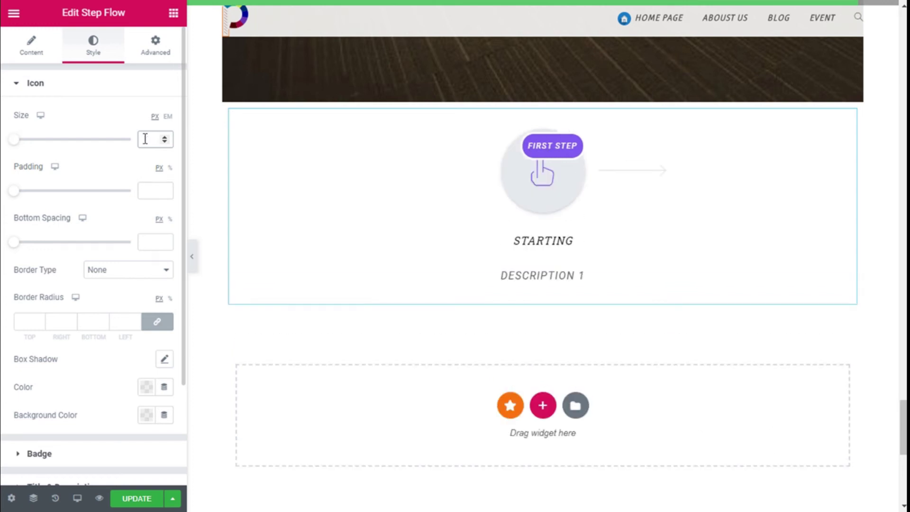
pyautogui.moveTo(155, 241)
pyautogui.click(145, 243)
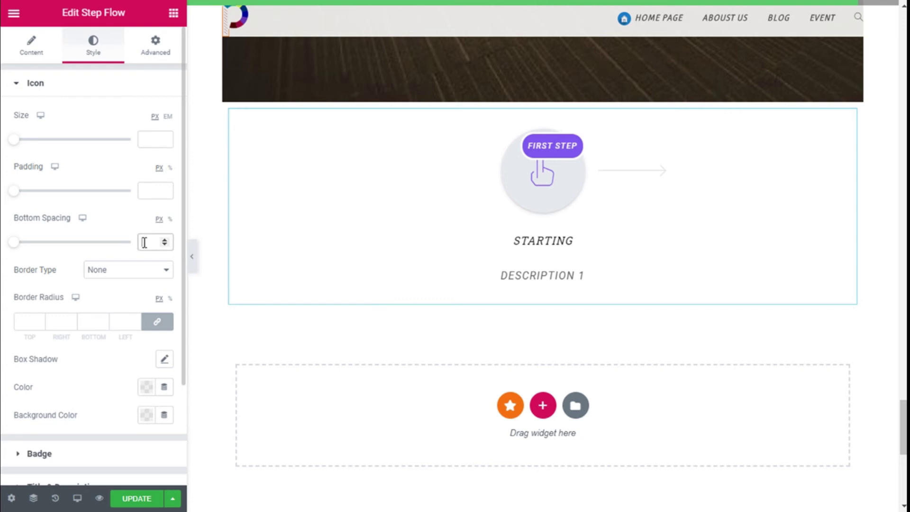
pyautogui.write('10')
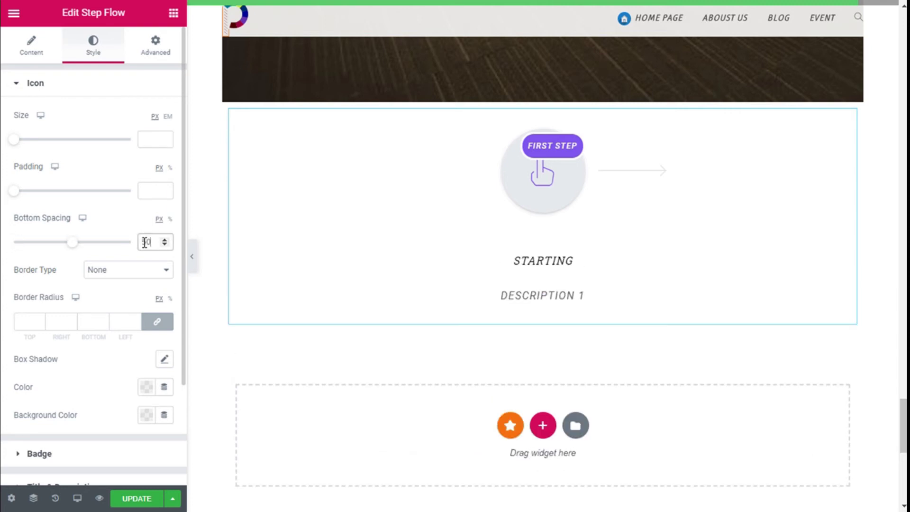
pyautogui.press('BackSpace')
pyautogui.press('BackSpace')
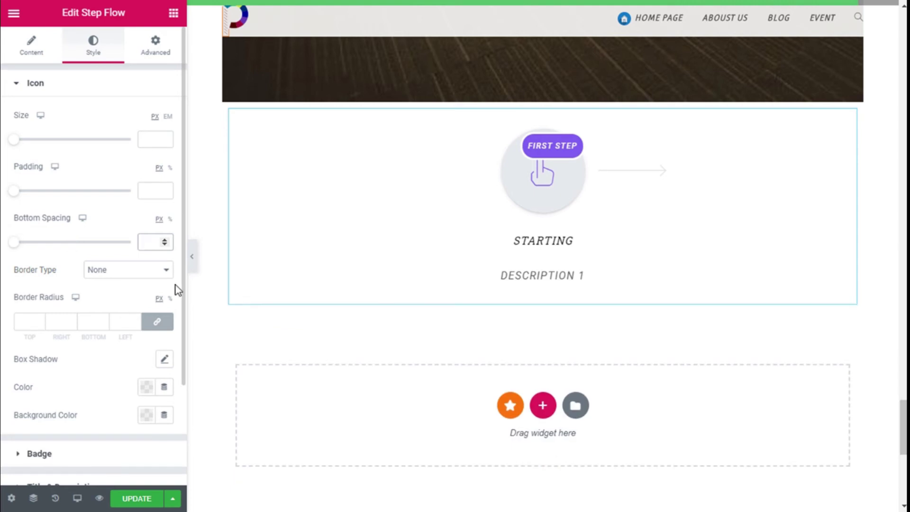
# Set the icon Border Type to Solid, then back to None.
pyautogui.click(151, 271)
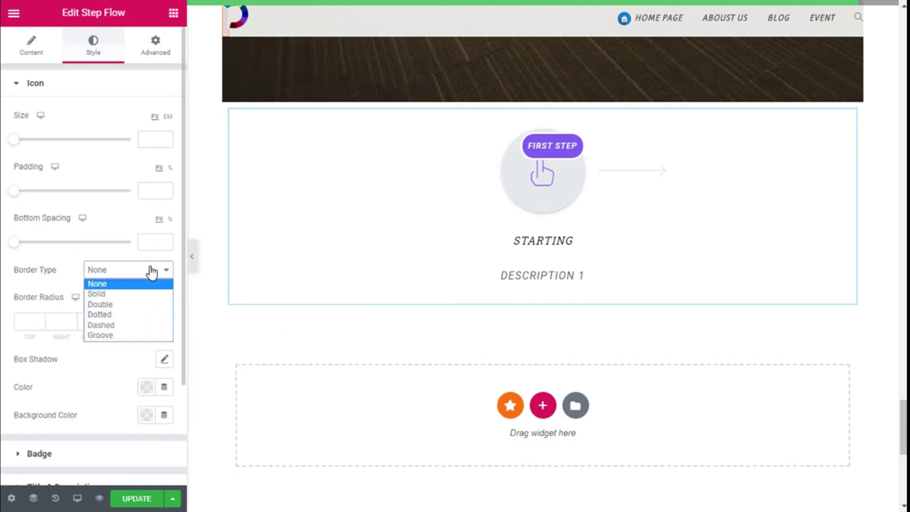
pyautogui.click(113, 294)
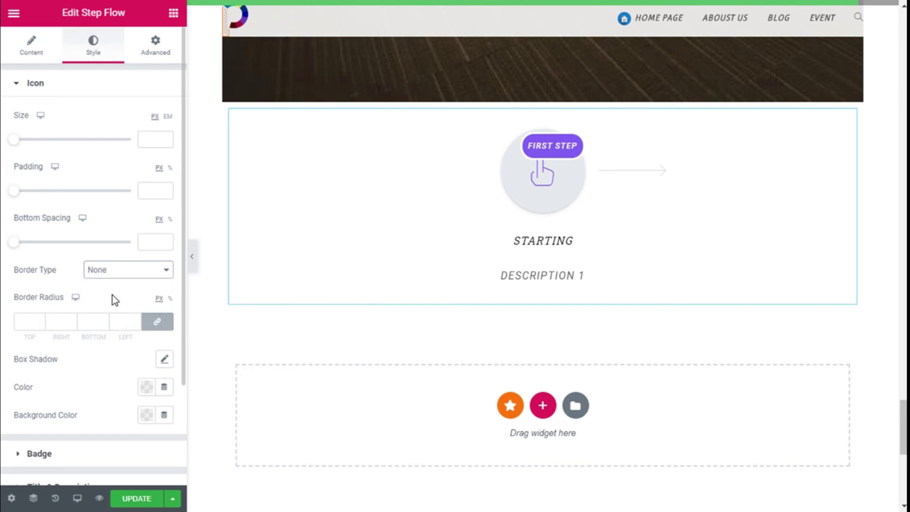
pyautogui.click(110, 270)
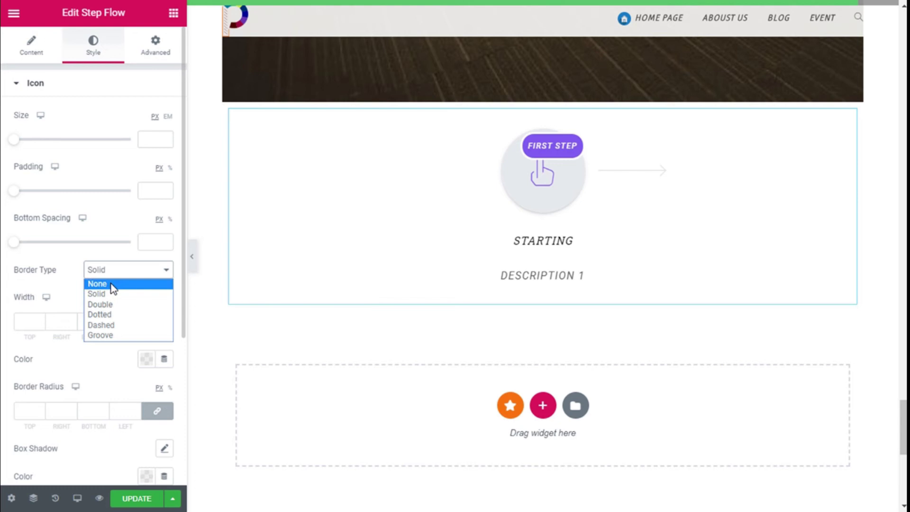
pyautogui.click(109, 283)
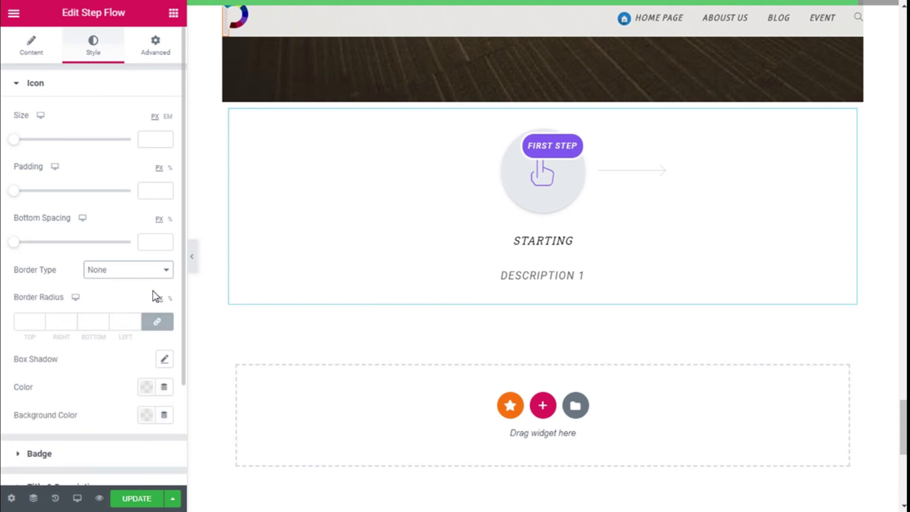
pyautogui.scroll(-1, 154, 291)
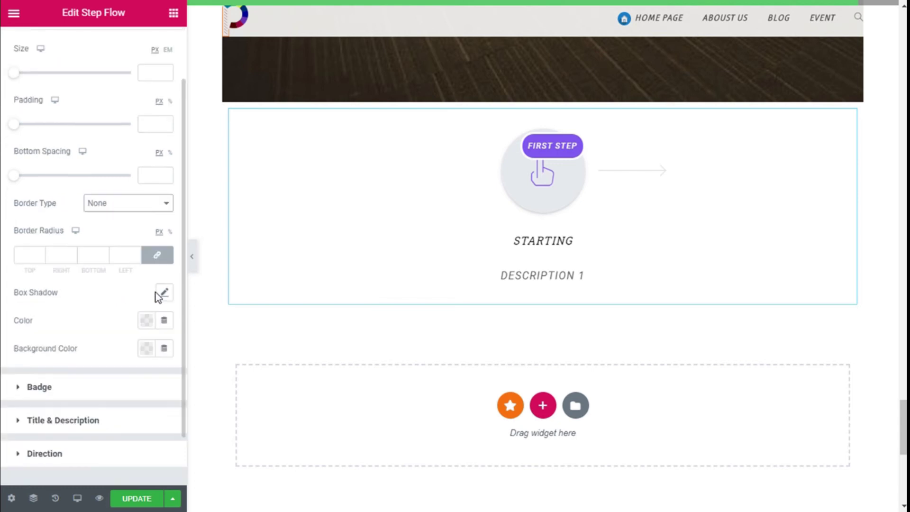
# Set the badge text colour to white (#FFFFFF).
pyautogui.click(102, 386)
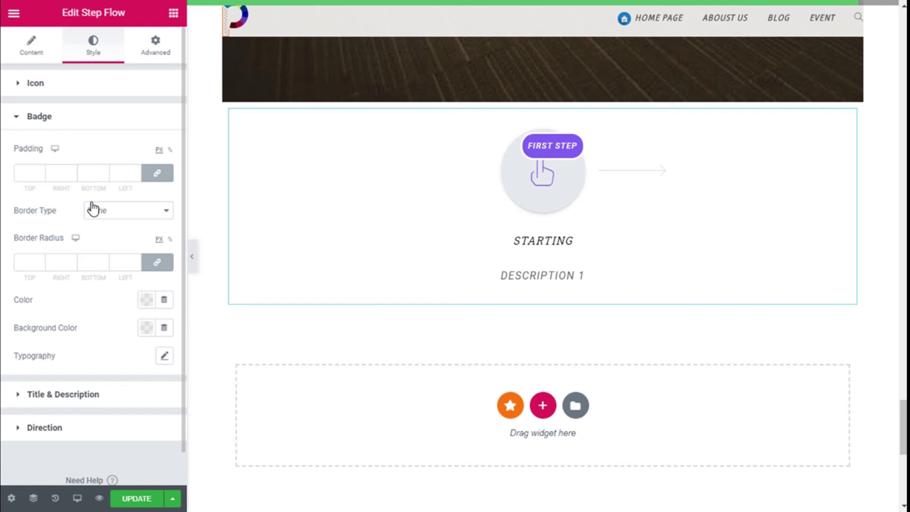
pyautogui.click(145, 302)
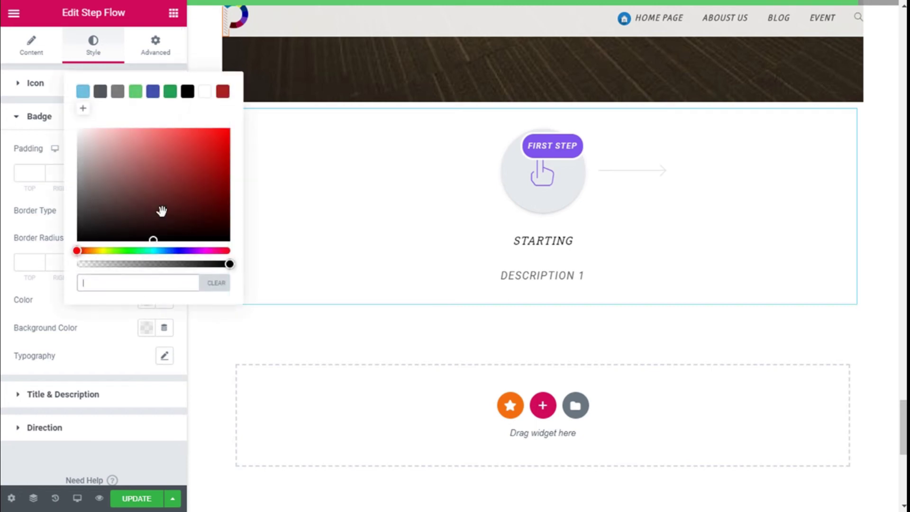
pyautogui.click(136, 91)
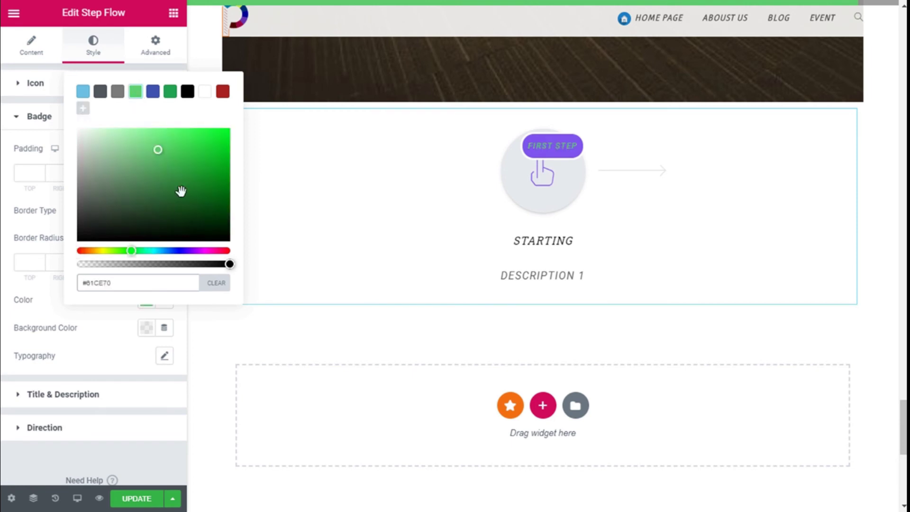
pyautogui.click(205, 91)
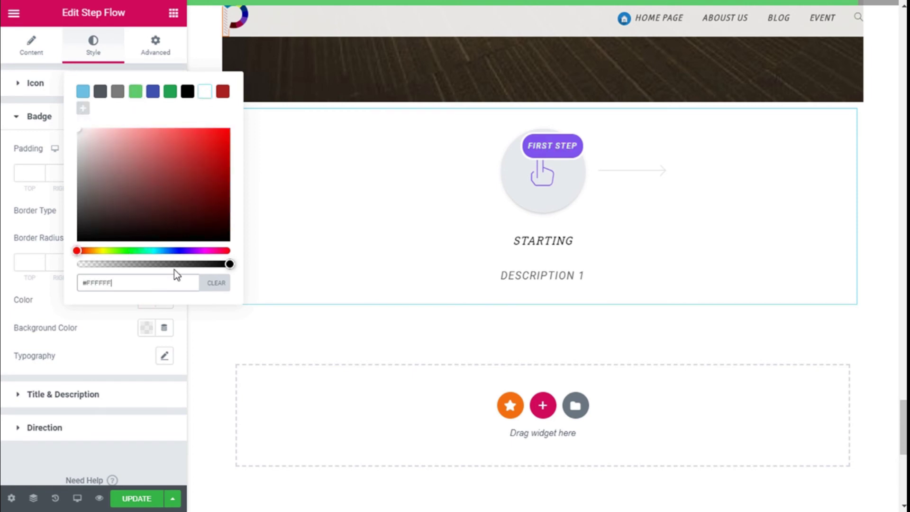
pyautogui.click(123, 312)
# Give the badge a green background, keeping the white text.
pyautogui.click(146, 327)
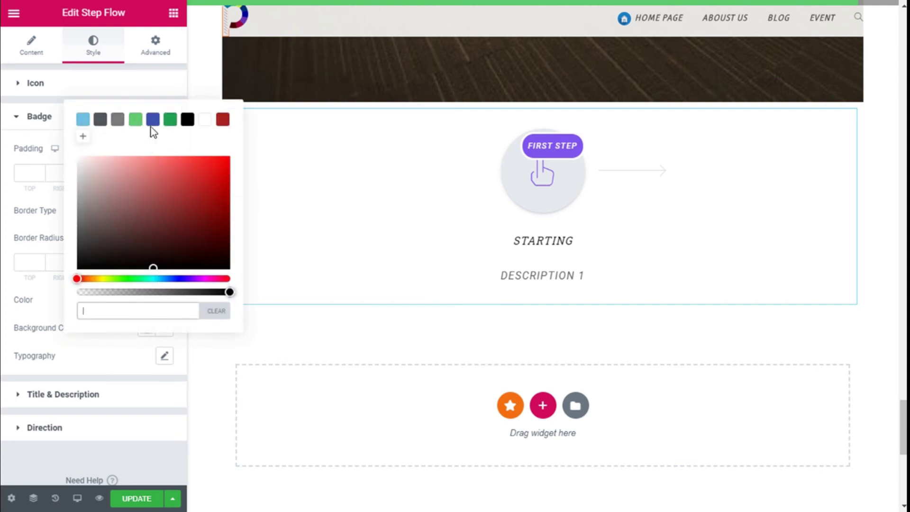
pyautogui.click(135, 118)
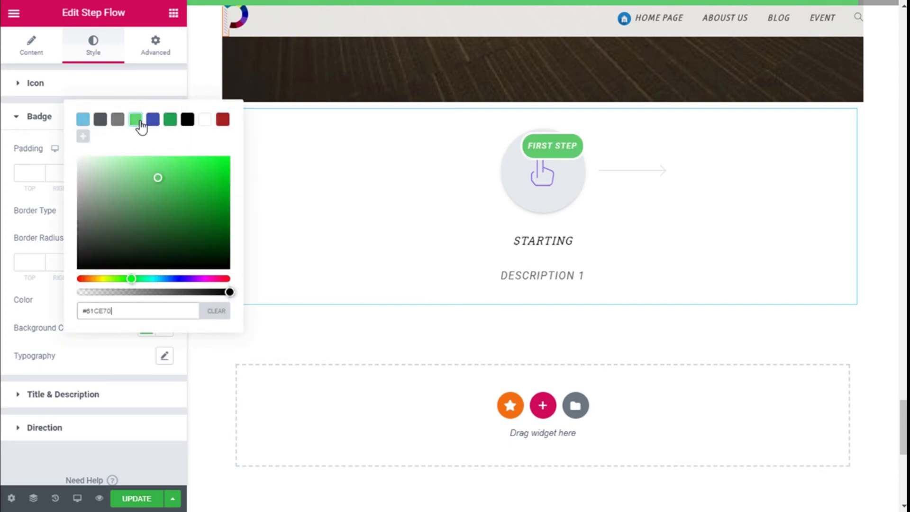
pyautogui.click(135, 341)
pyautogui.click(146, 300)
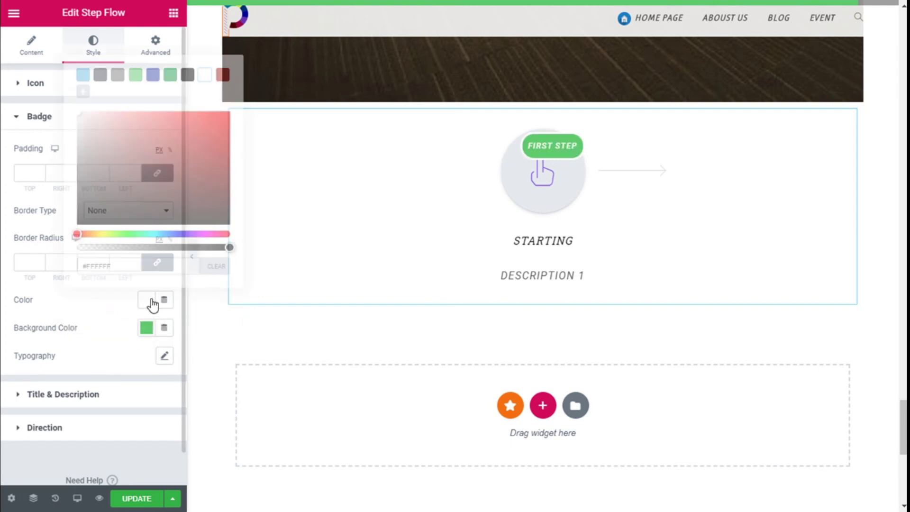
pyautogui.click(118, 311)
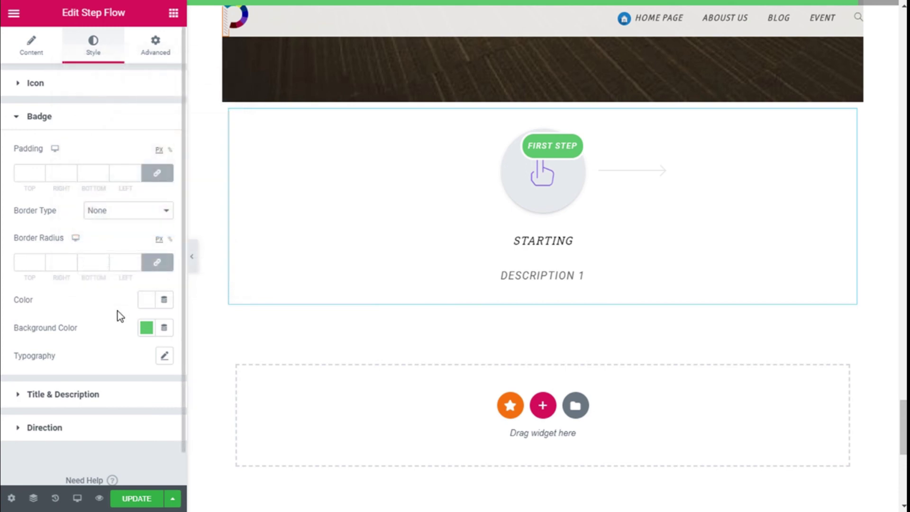
pyautogui.click(162, 355)
pyautogui.click(163, 358)
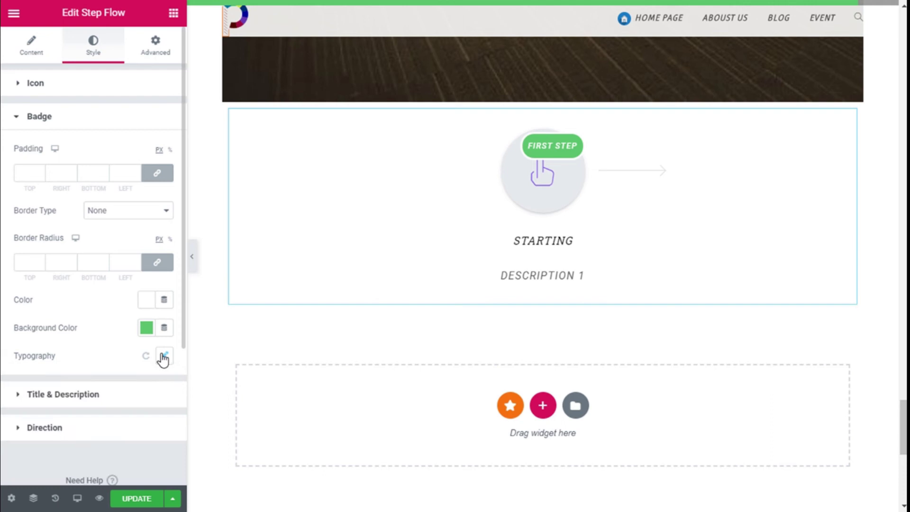
# Set the title bottom spacing to 0 and make the STARTING title black.
pyautogui.click(82, 117)
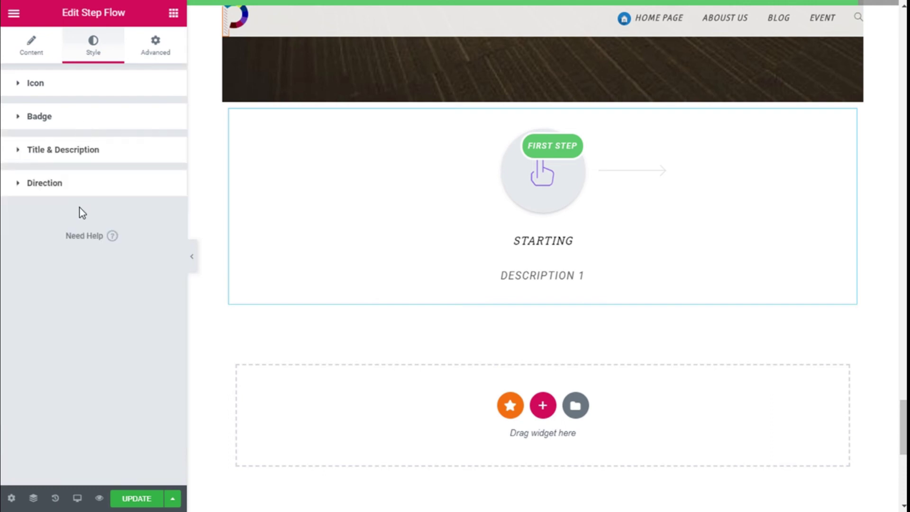
pyautogui.click(80, 153)
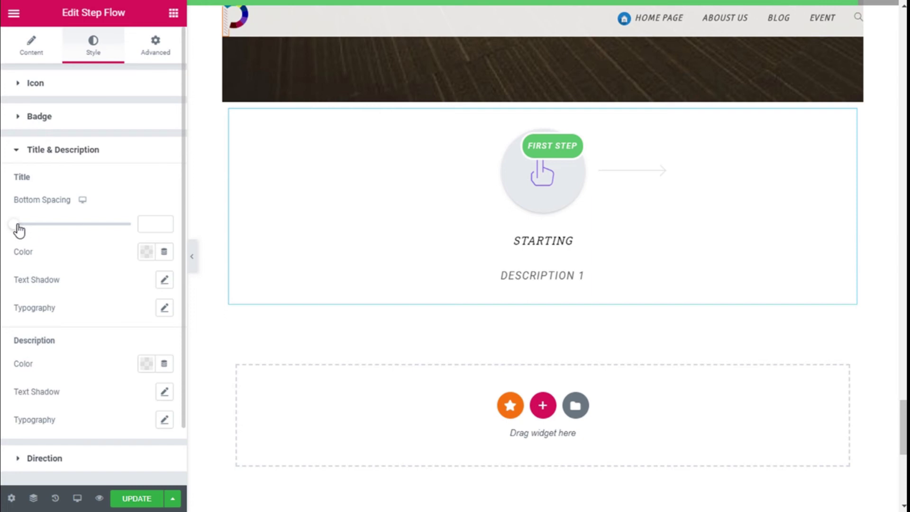
pyautogui.moveTo(19, 225); pyautogui.dragTo(13, 226)
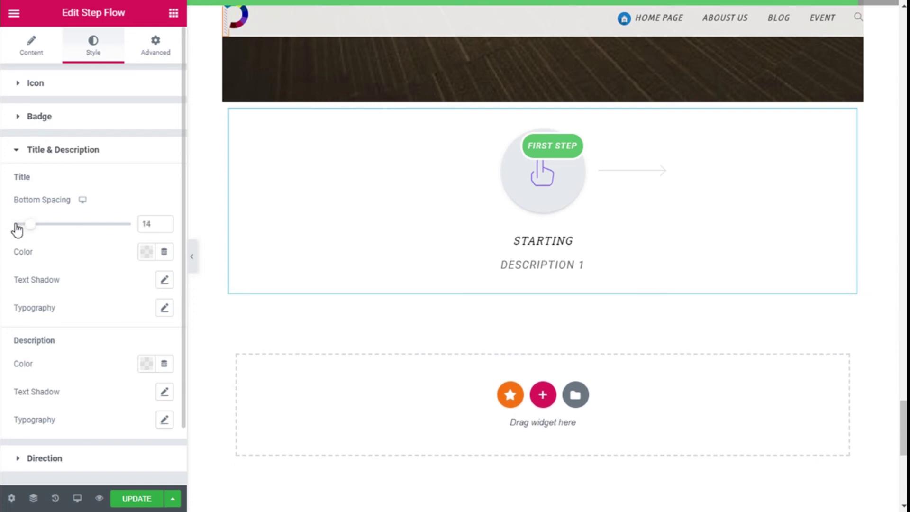
pyautogui.scroll(-2, 50, 235)
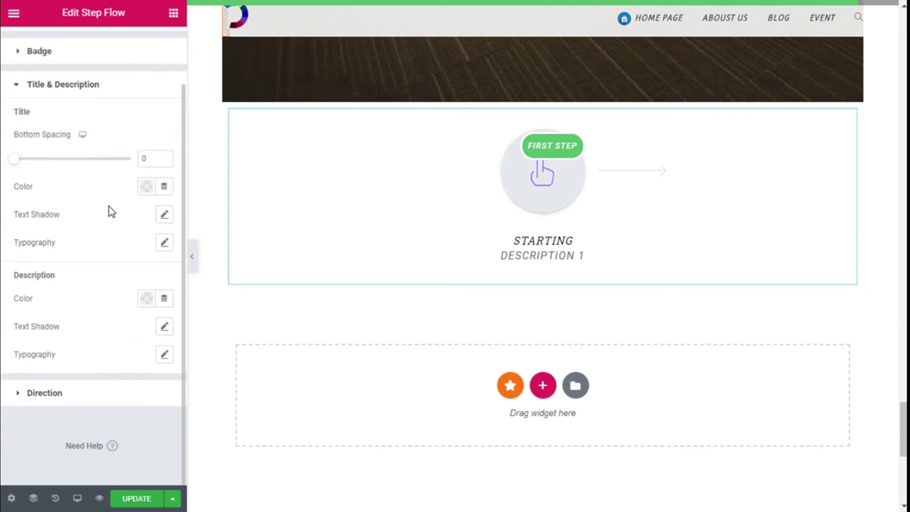
pyautogui.click(146, 187)
pyautogui.click(187, 218)
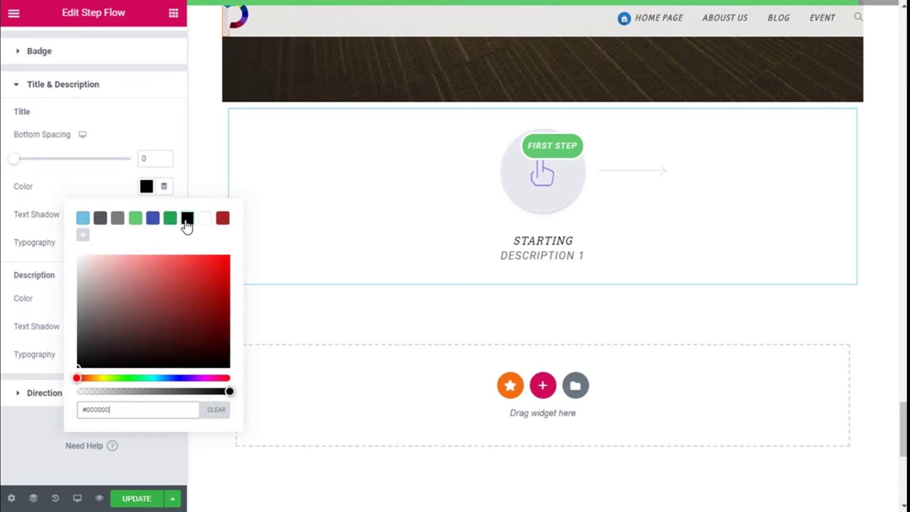
pyautogui.click(154, 194)
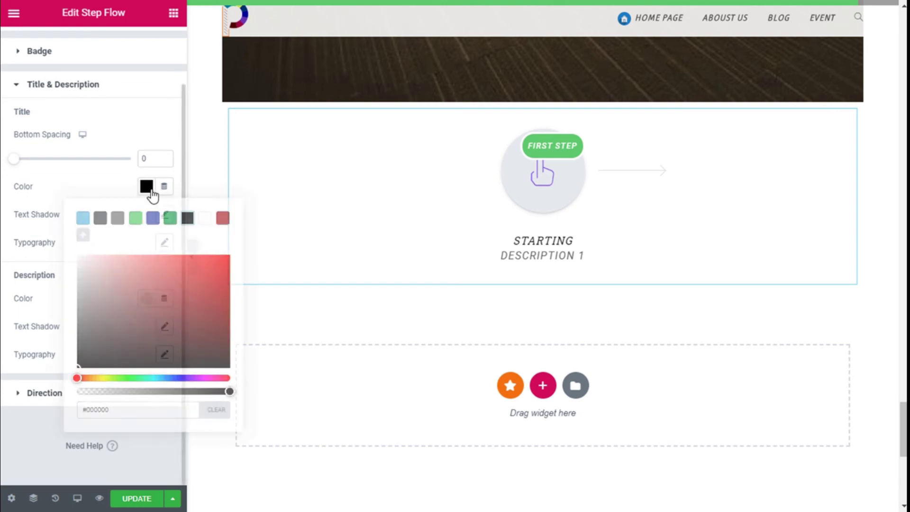
# Make the DESCRIPTION 1 text black.
pyautogui.click(164, 242)
pyautogui.click(166, 243)
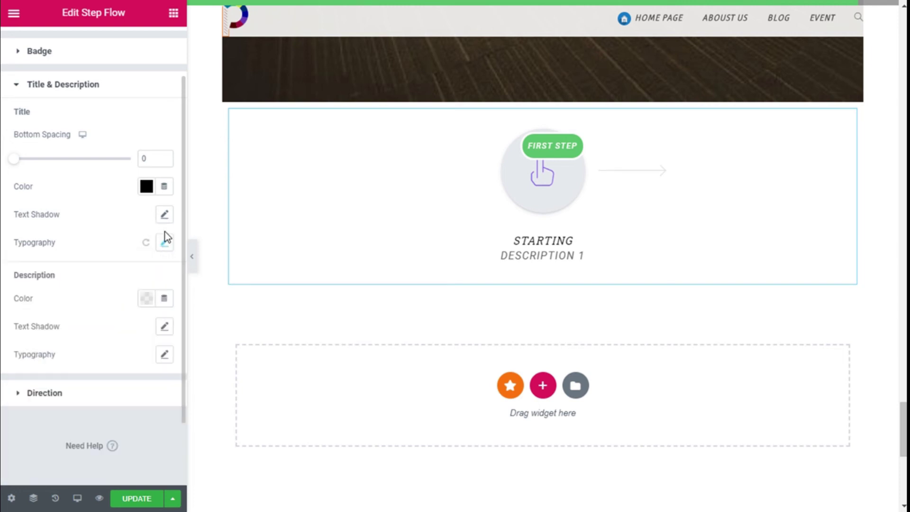
pyautogui.click(145, 298)
pyautogui.click(187, 90)
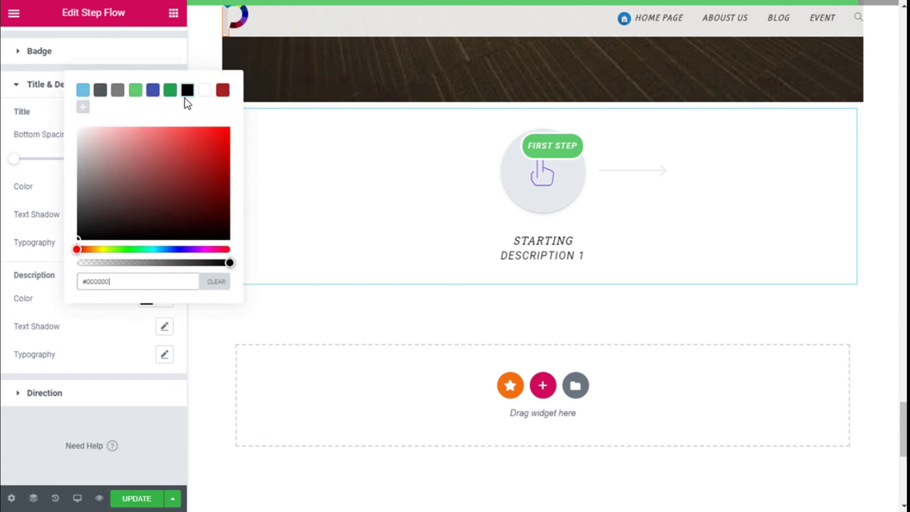
pyautogui.click(110, 310)
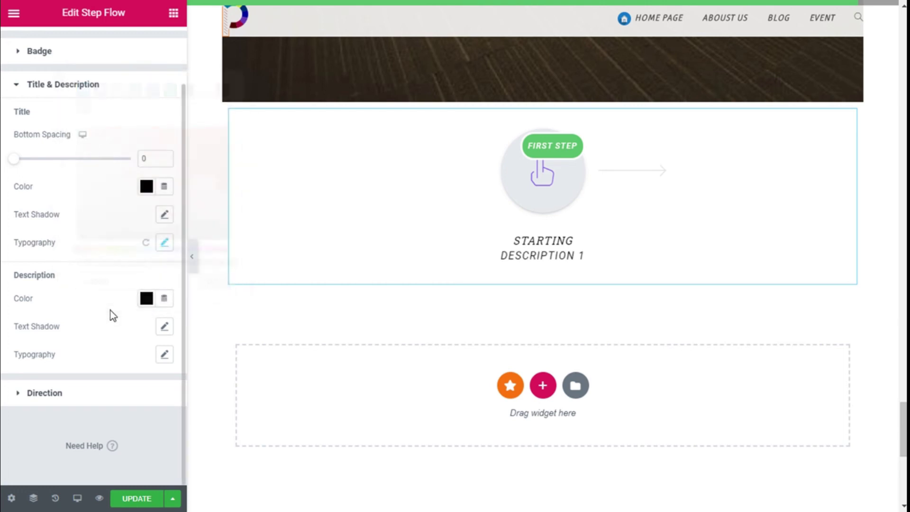
pyautogui.click(106, 393)
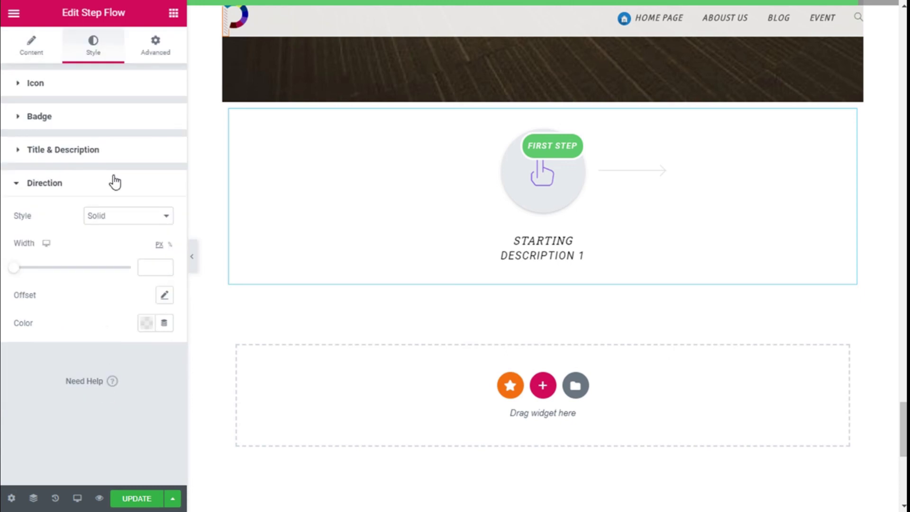
# Try dotted and dashed arrow line styles, then return the line to solid.
pyautogui.click(110, 217)
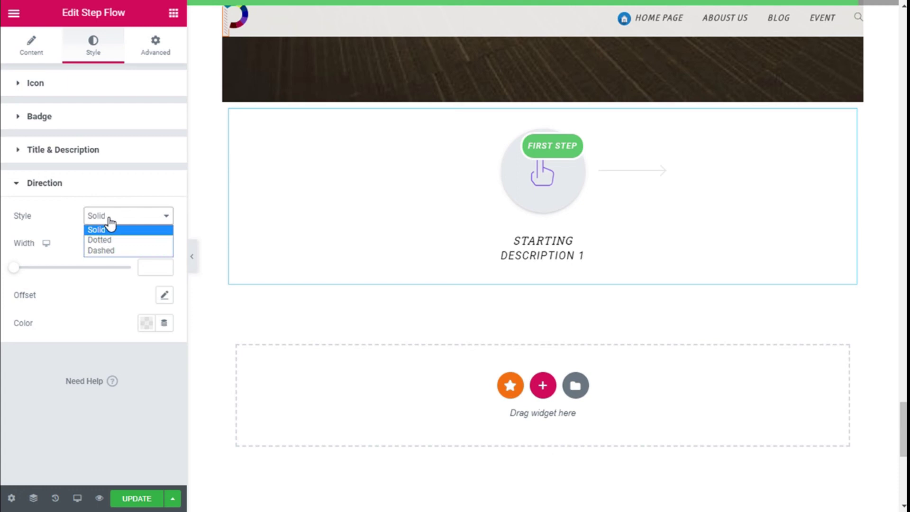
pyautogui.click(108, 240)
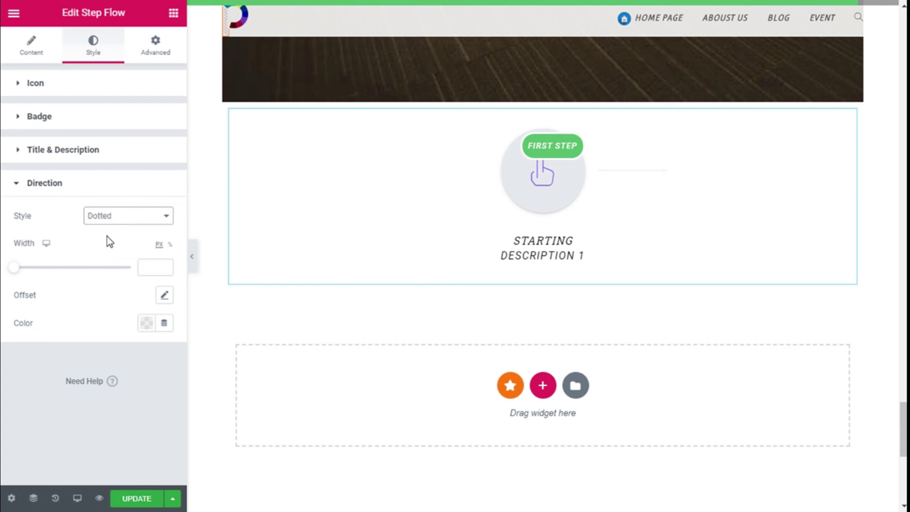
pyautogui.click(112, 221)
pyautogui.click(108, 251)
pyautogui.click(113, 219)
pyautogui.click(17, 268)
# Lengthen the direction arrow and clear its width value.
pyautogui.moveTo(19, 270); pyautogui.dragTo(51, 275)
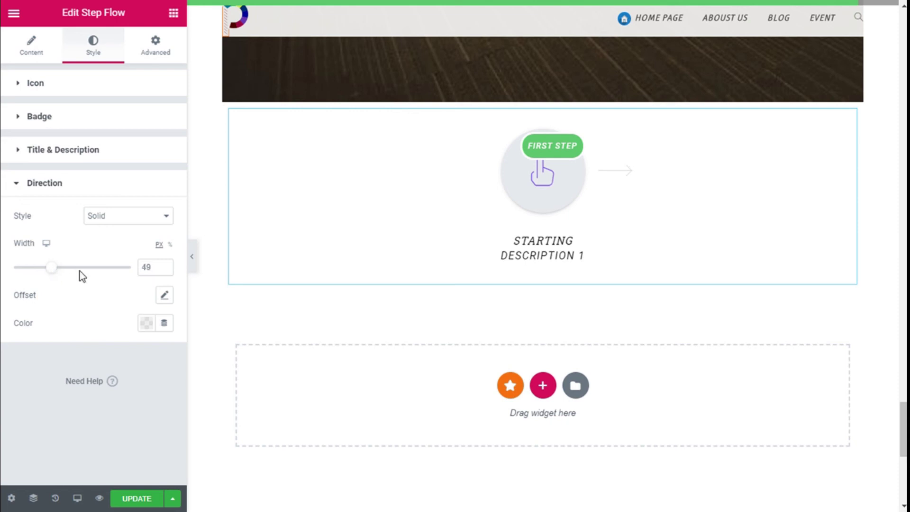
pyautogui.click(149, 267)
pyautogui.press('BackSpace')
# Shift the arrow up with Offset Top, then reset the offset to default.
pyautogui.click(164, 295)
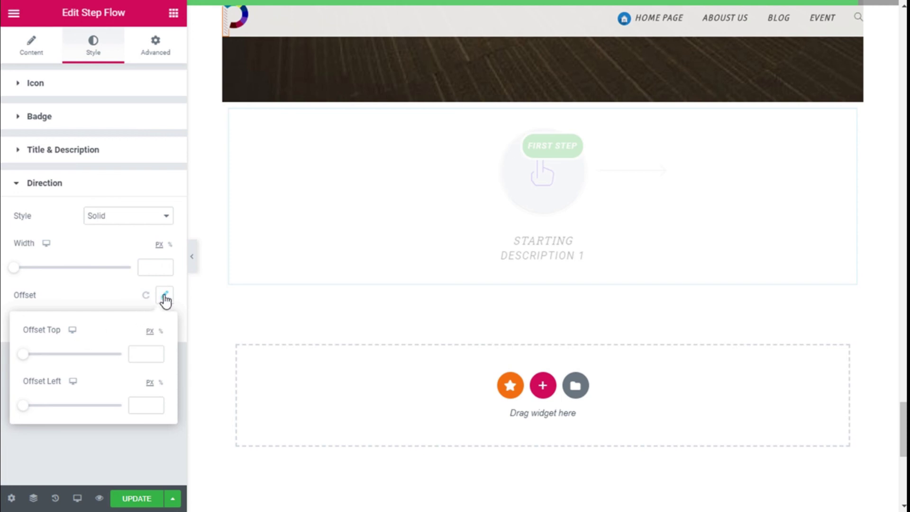
pyautogui.moveTo(27, 354)
pyautogui.mouseDown()
pyautogui.moveTo(44, 359)
pyautogui.moveTo(30, 361)
pyautogui.mouseUp()
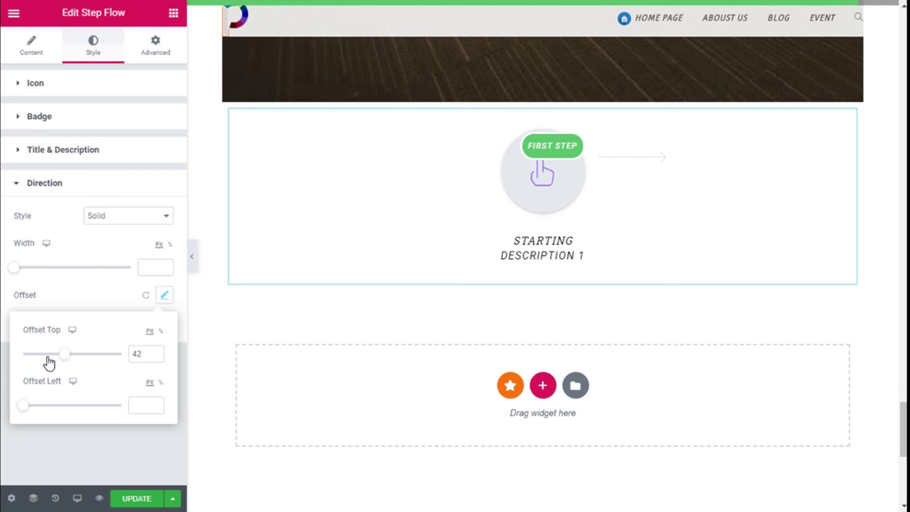
pyautogui.click(164, 294)
pyautogui.click(145, 295)
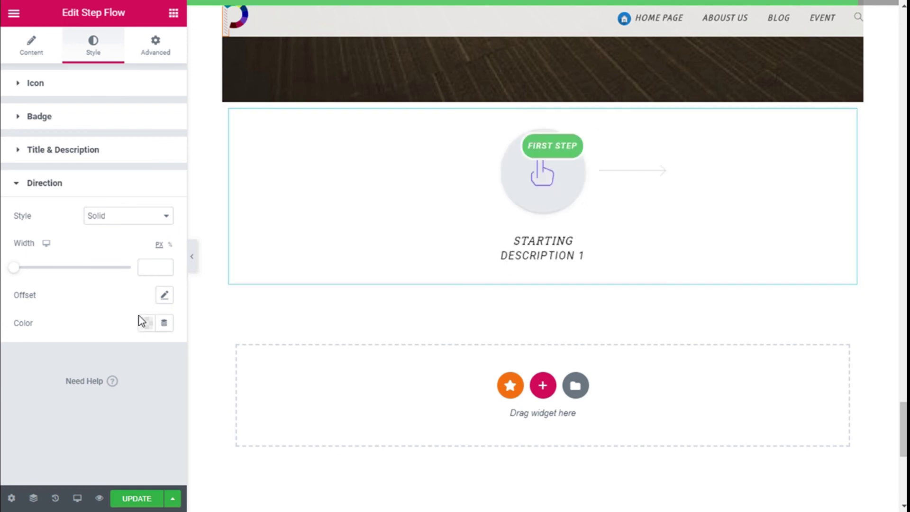
# Return to the Content tab and duplicate the Step Flow column from its right-click menu.
pyautogui.click(83, 192)
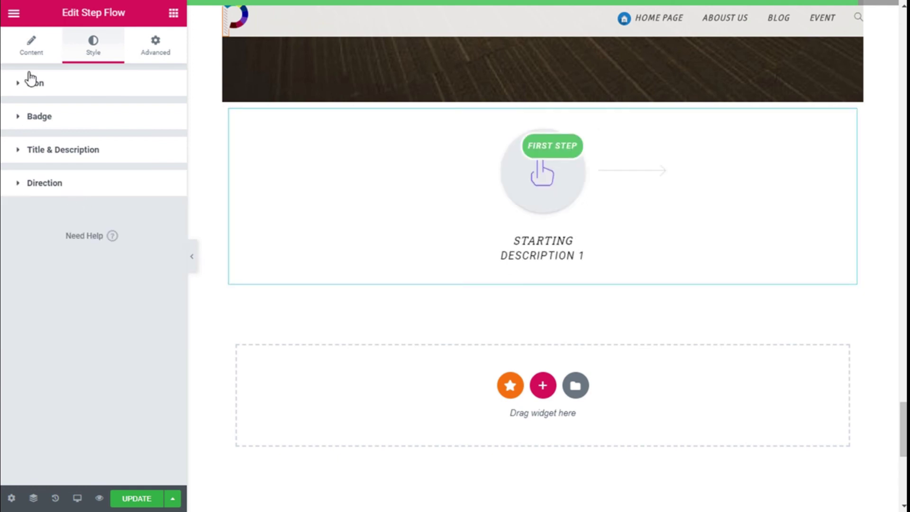
pyautogui.click(30, 47)
pyautogui.moveTo(395, 221)
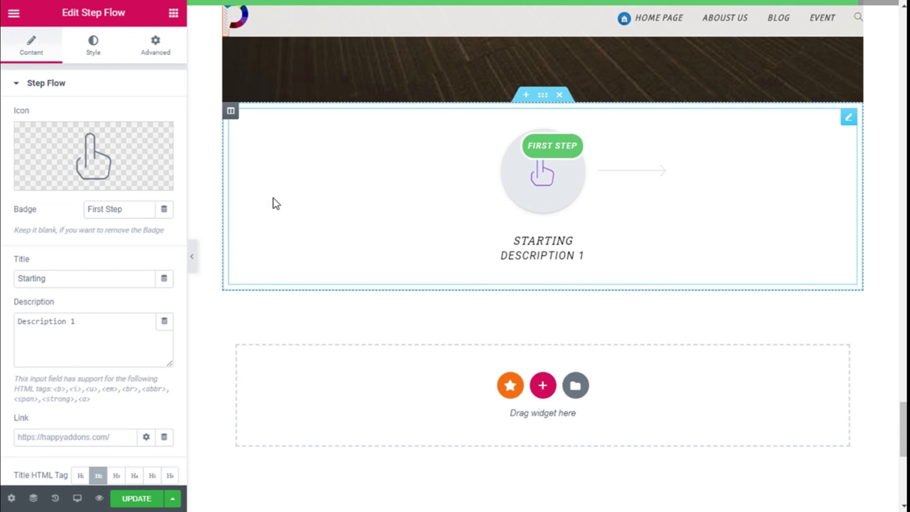
pyautogui.rightClick(230, 114)
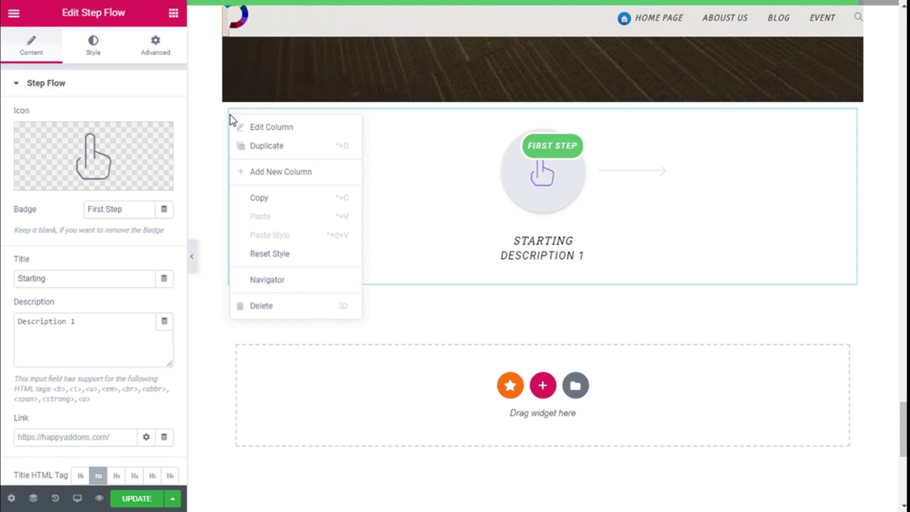
pyautogui.click(251, 148)
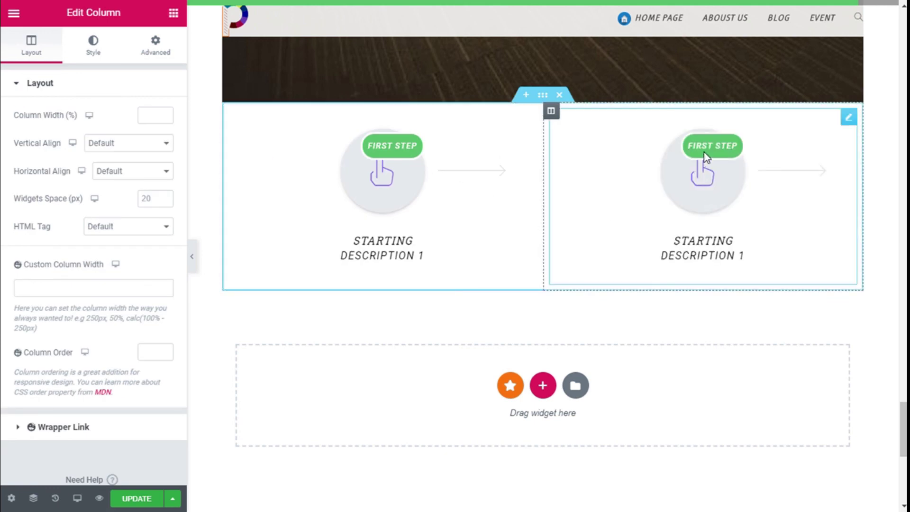
# Change the copied Step Flow widget to badge 'Second Step', title 'Second step', description 'Description 2'.
pyautogui.click(713, 146)
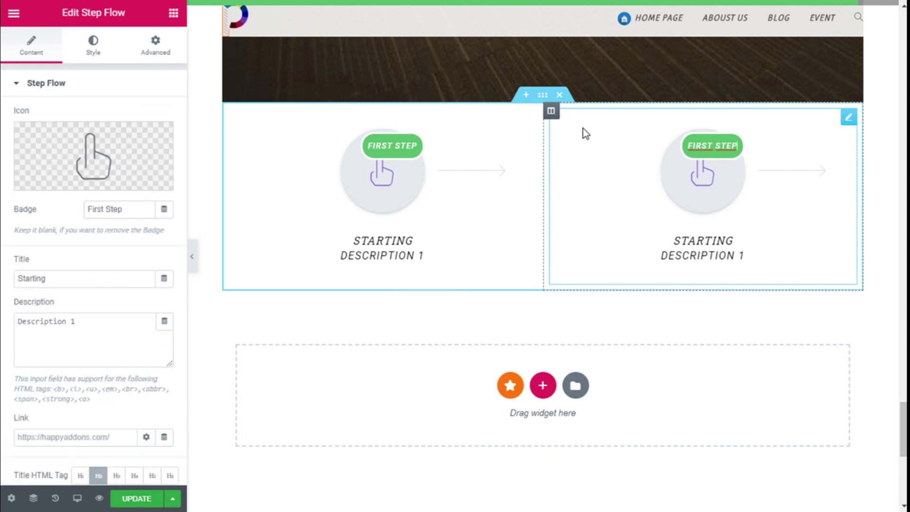
pyautogui.moveTo(105, 209); pyautogui.dragTo(88, 211)
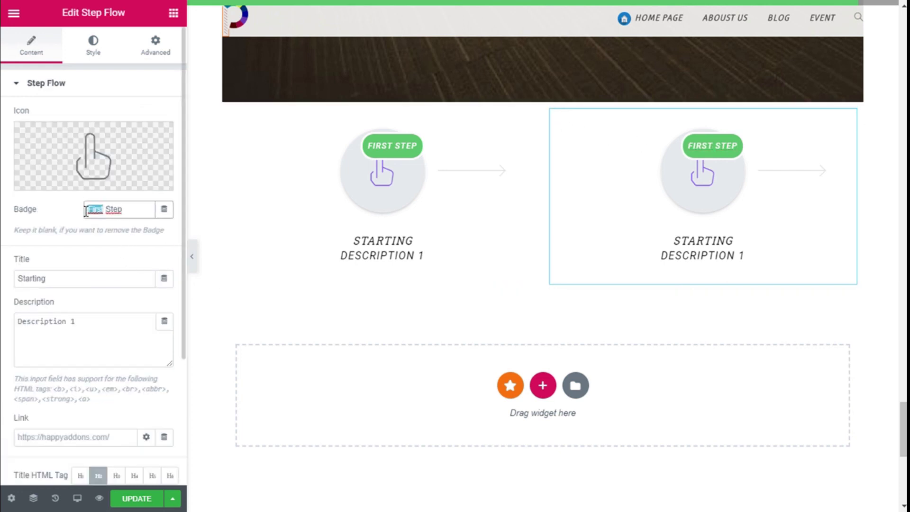
pyautogui.write('Second')
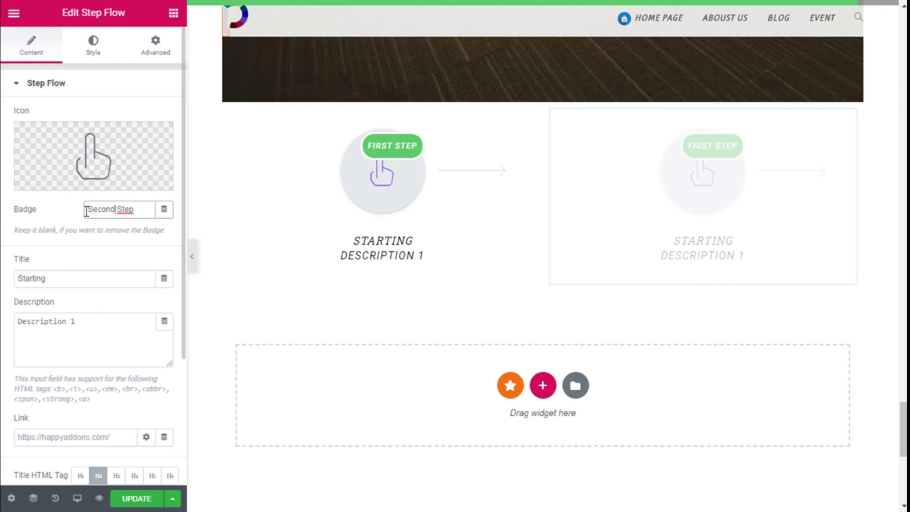
pyautogui.click(86, 331)
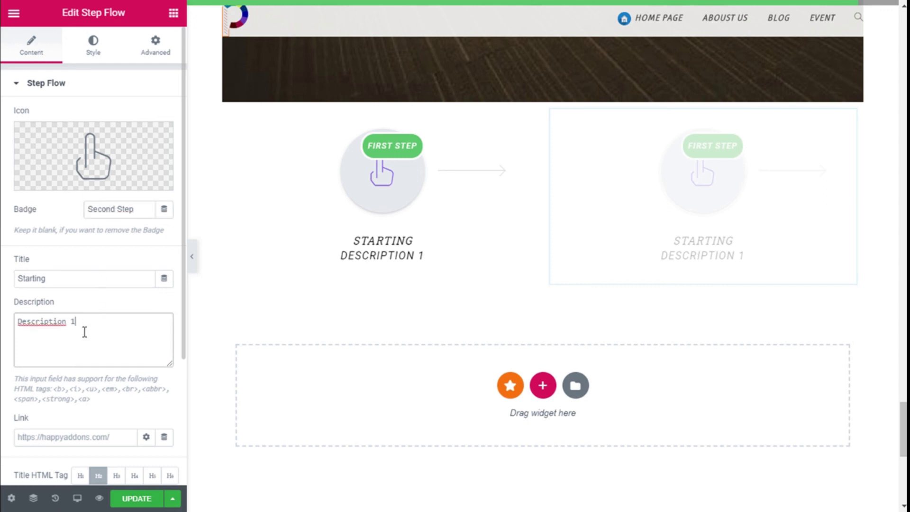
pyautogui.doubleClick(54, 278)
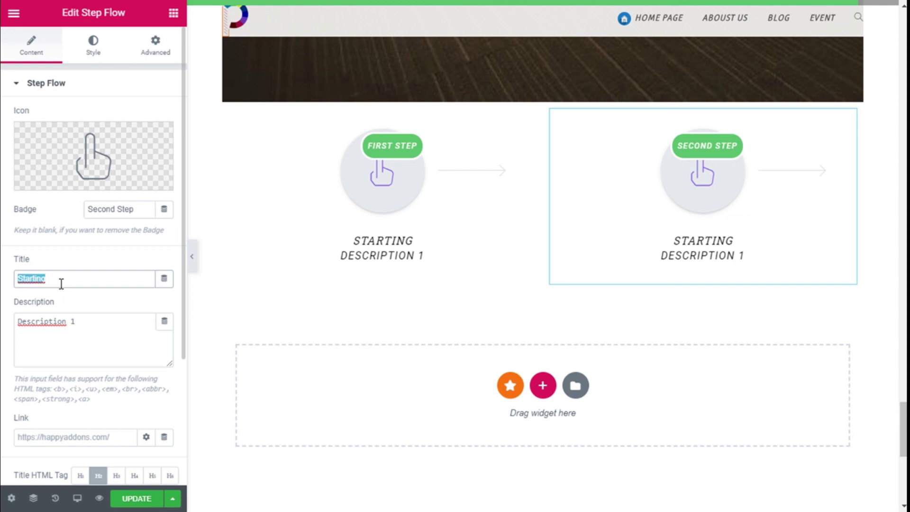
pyautogui.write('S')
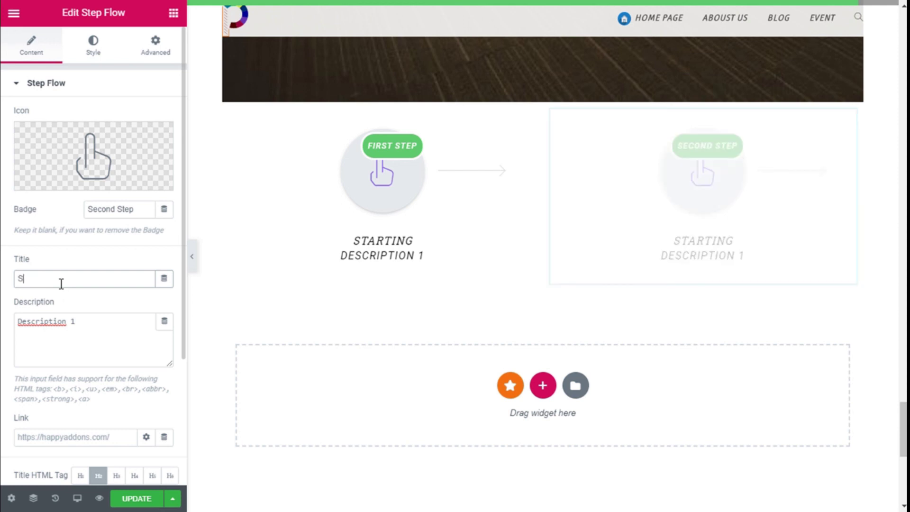
pyautogui.write('econd st')
pyautogui.write('ep')
pyautogui.click(83, 322)
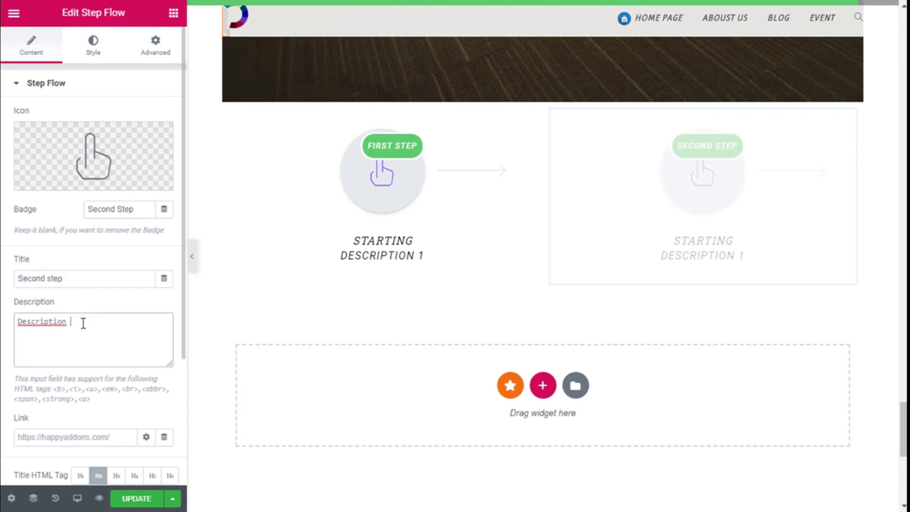
pyautogui.write('2')
pyautogui.click(93, 51)
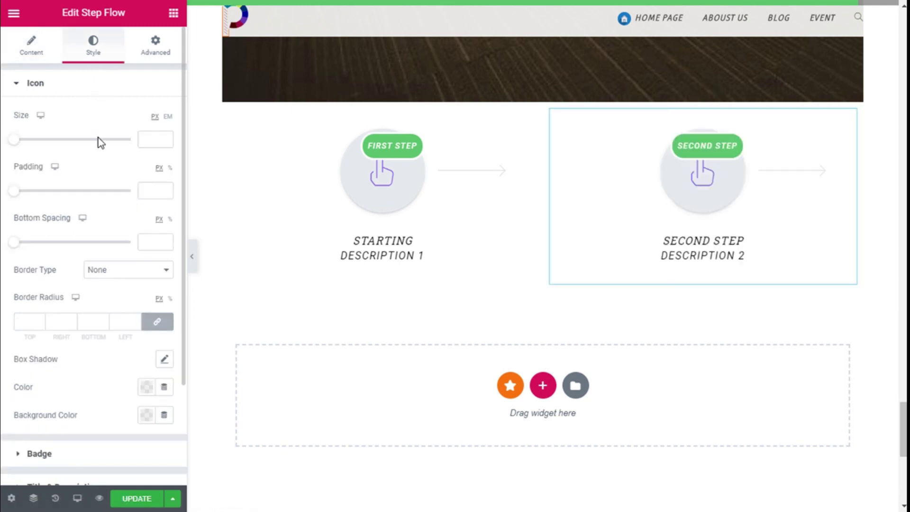
# In the Badge style settings, set the badge background colour to the blue swatch.
pyautogui.click(94, 86)
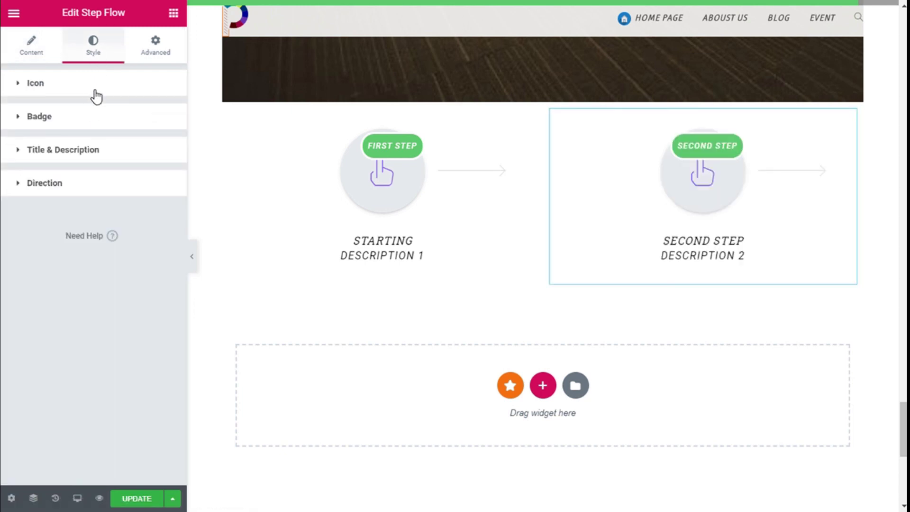
pyautogui.click(103, 124)
pyautogui.click(147, 330)
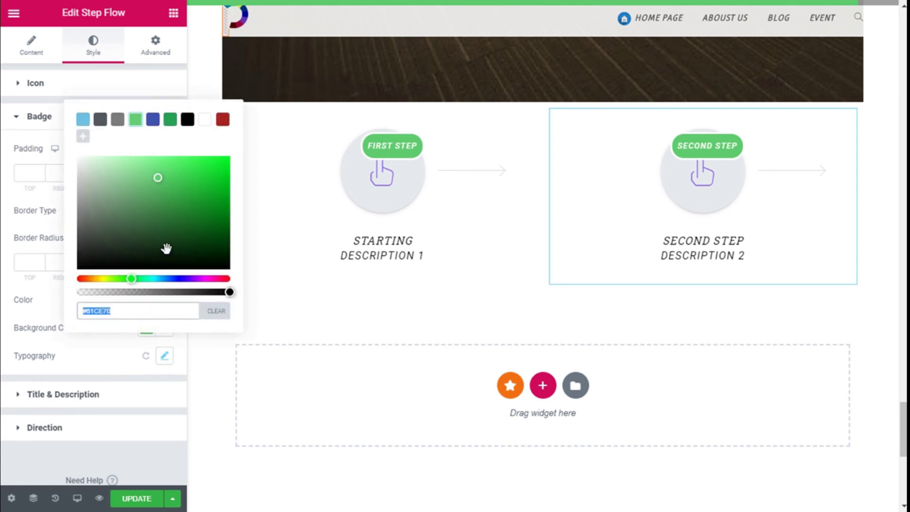
pyautogui.click(153, 118)
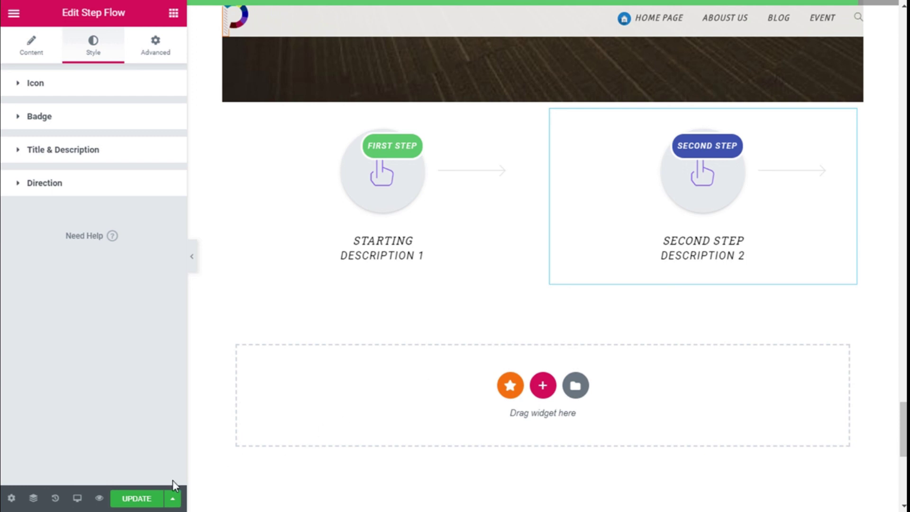
# Update the page to save both Step Flow widgets and their badges.
pyautogui.click(150, 500)
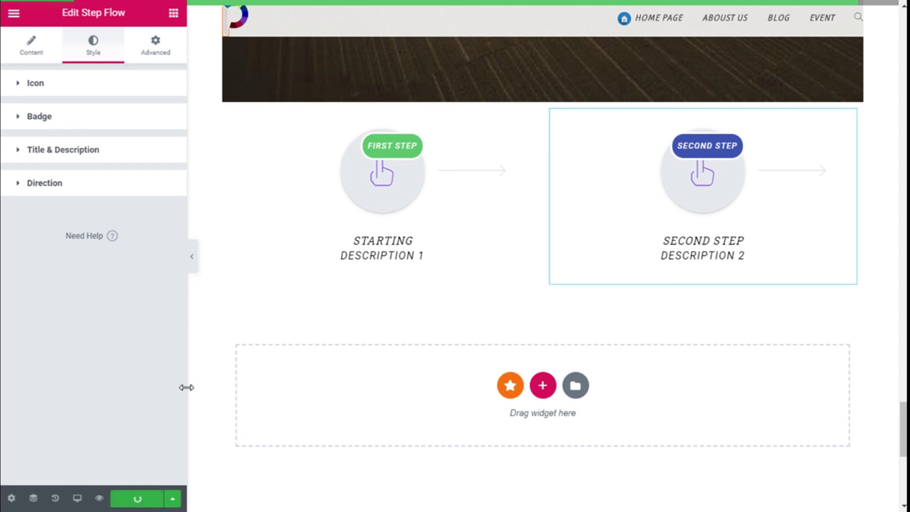